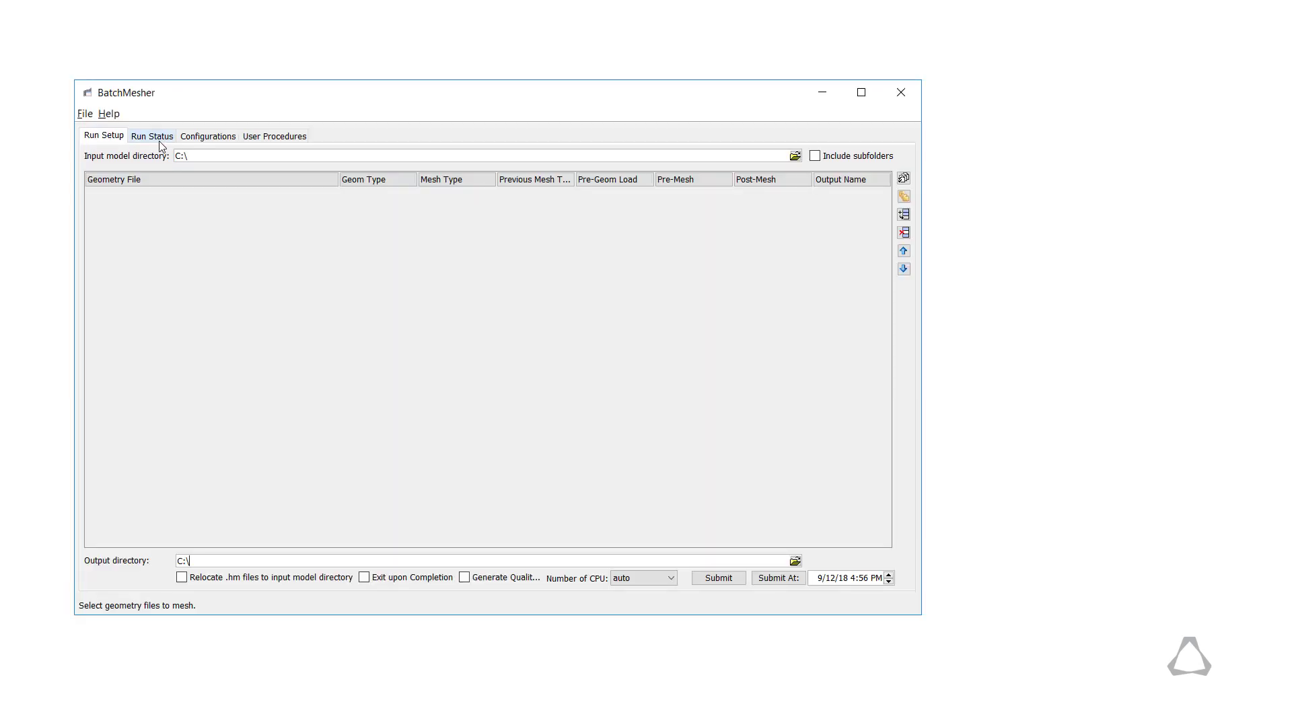
Step: Open the Crash 5mm configuration's parameters for editing and set the direct midmesh extract element size to 2.0
left_click(198, 138)
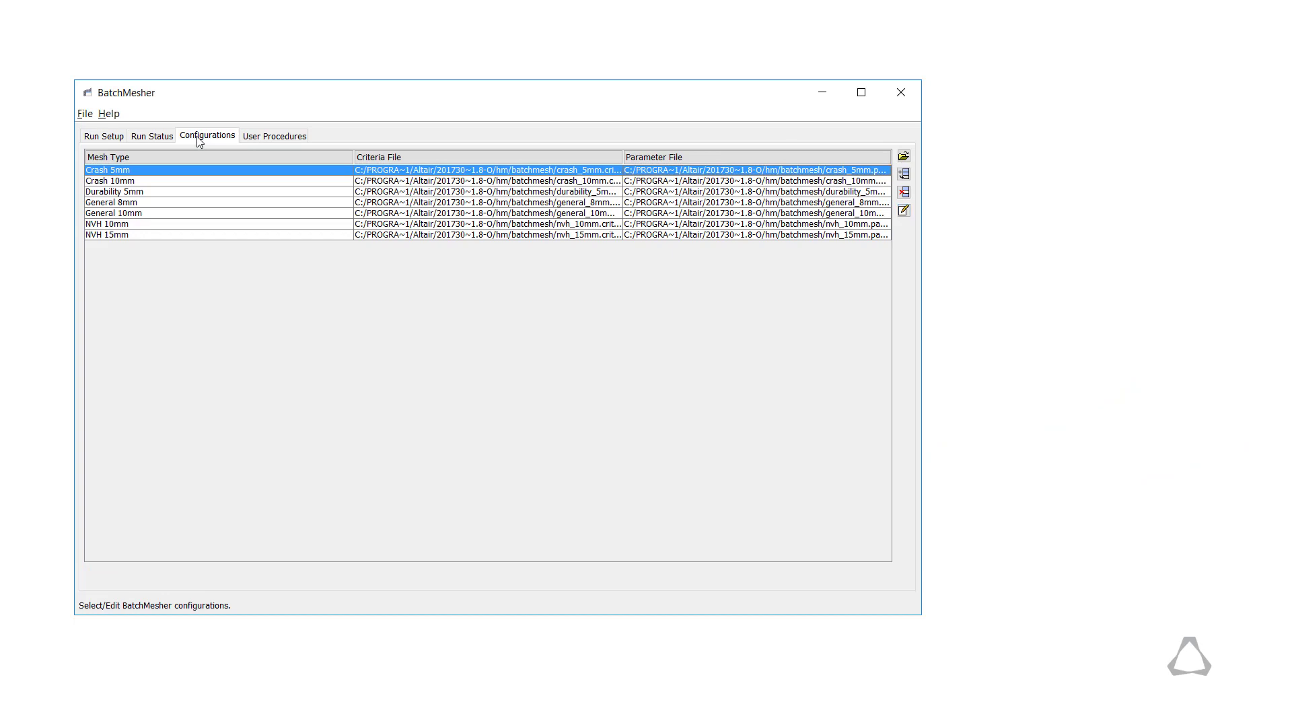
left_click(905, 212)
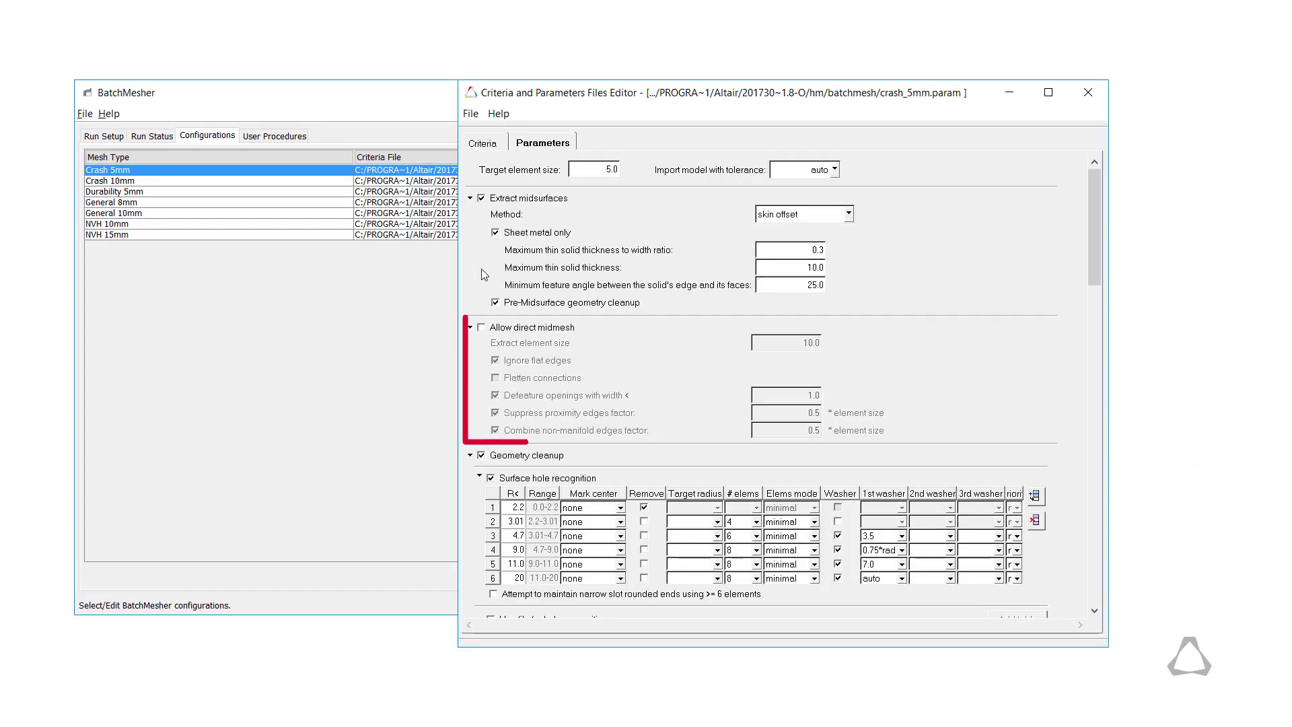
double_click(811, 344)
type("2.0")
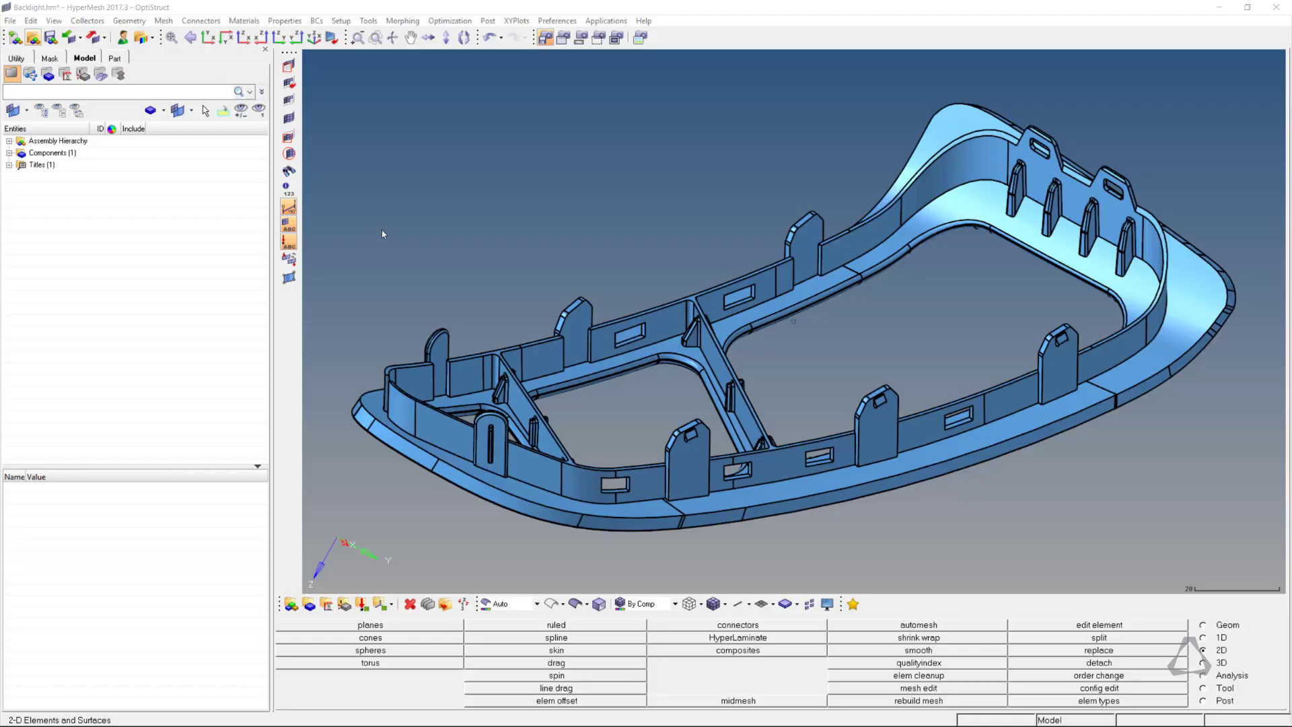
Step: Create a direct midmesh of the backlight solid component with an element size of 2.000, leaving opening defeaturing enabled
left_click(697, 702)
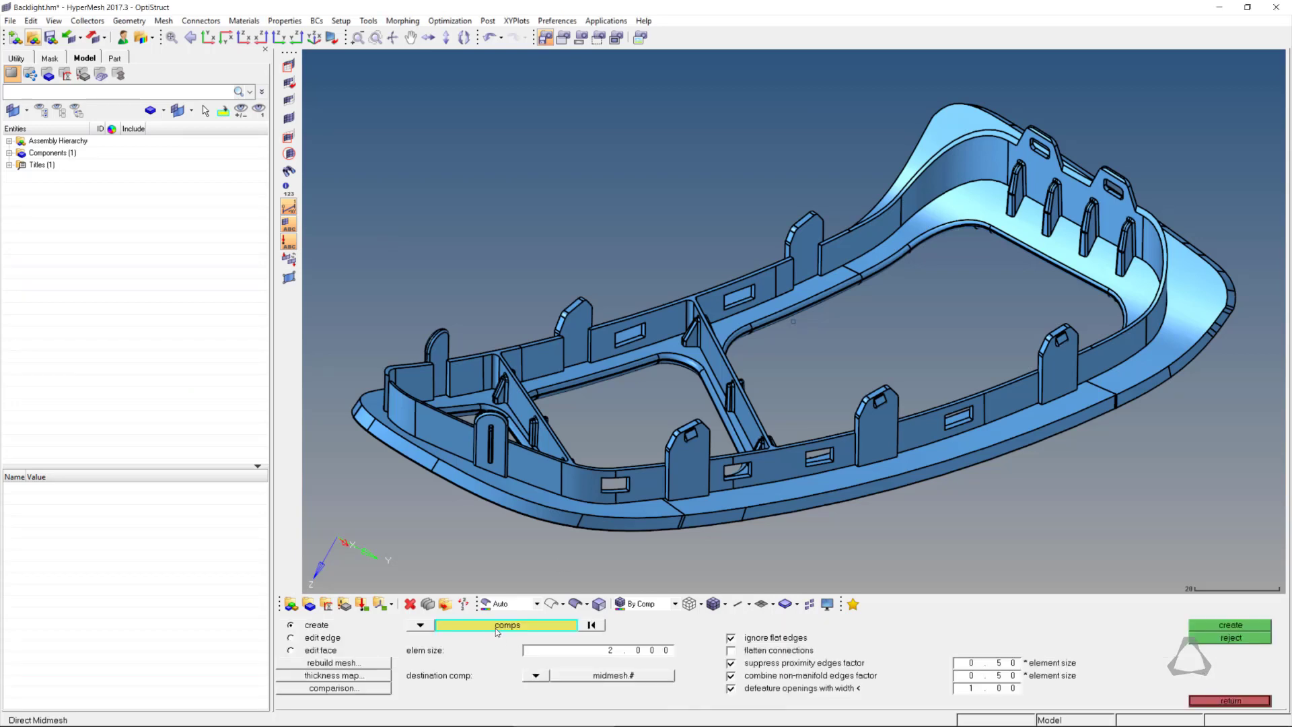
left_click(458, 421)
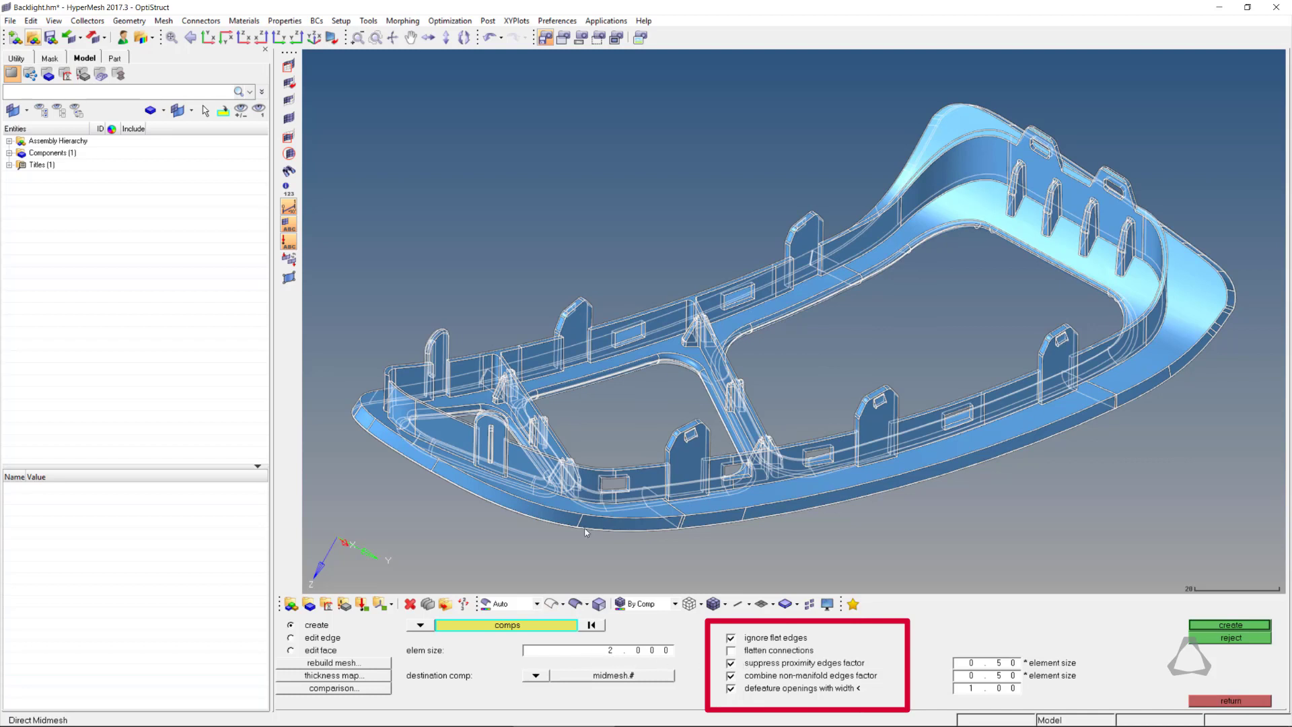
left_click(731, 688)
left_click(730, 688)
left_click(1216, 628)
Step: Review the Backlight, ^MidmeshEdges.1 and Midmesh.1 components one after another in the model
left_click(257, 113)
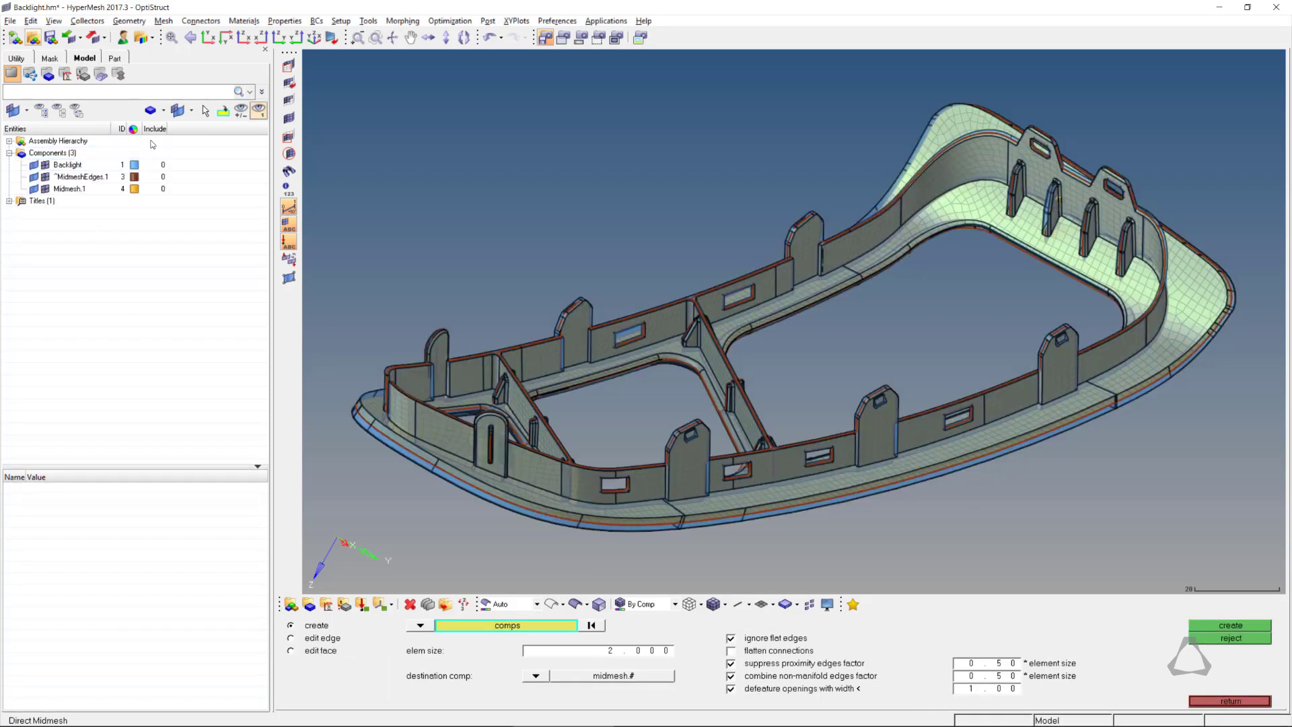
left_click(66, 165)
left_click(81, 178)
left_click(67, 189)
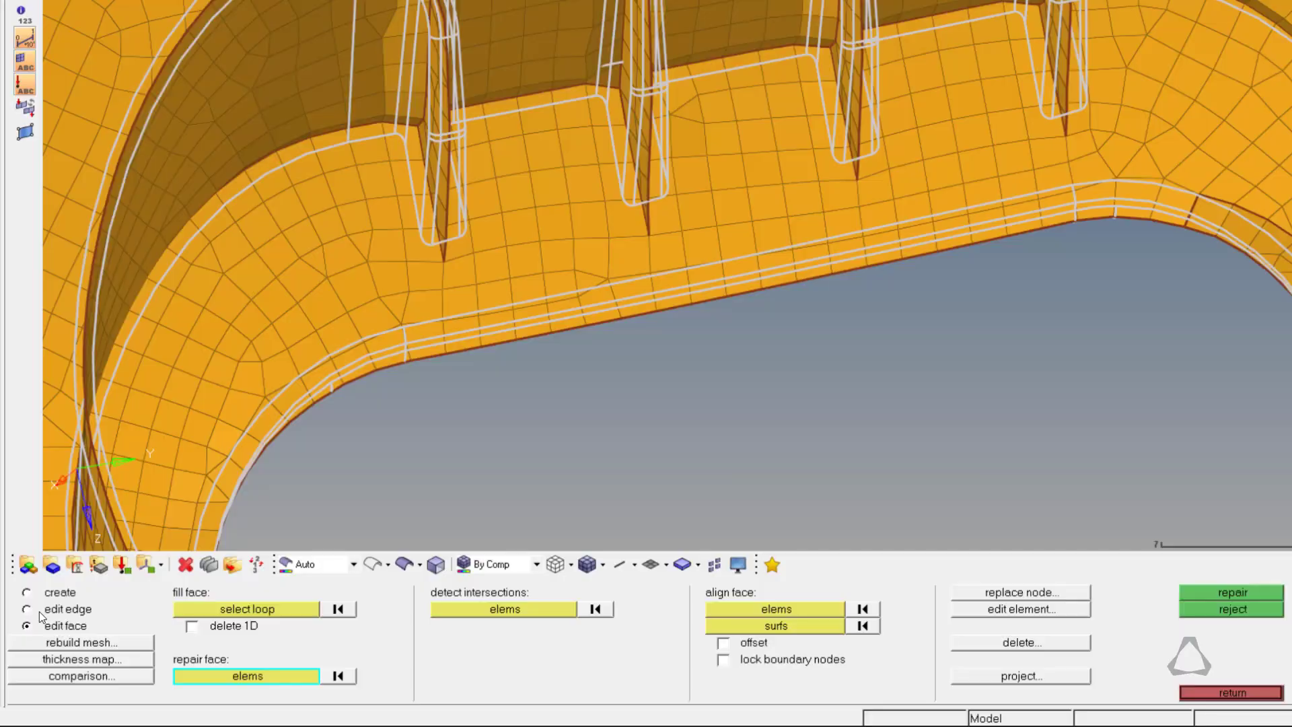
Step: Split the midmesh face with a new edge between two nodes, from the inner opening's border to the base of the upright wall
left_click(42, 614)
left_click(439, 607)
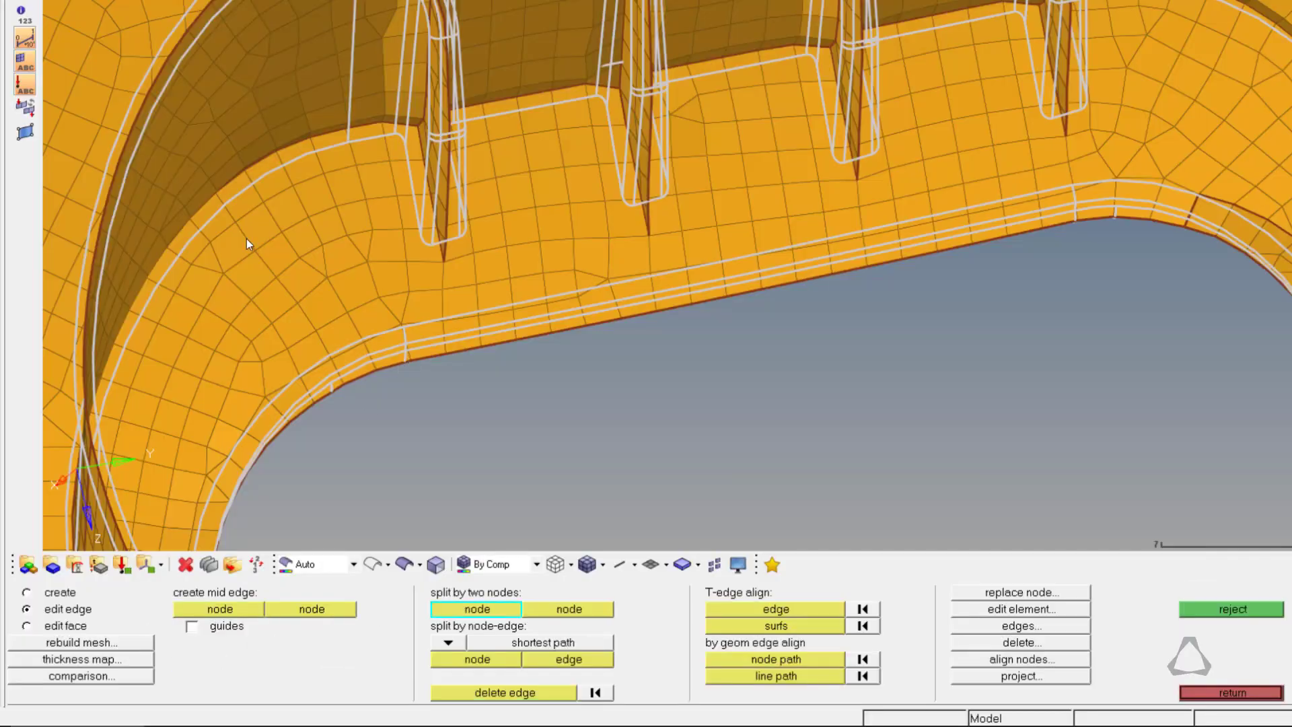
left_click(406, 361)
left_click(349, 139)
Step: Split the flange face by node-edge along the shortest path from the upright wall's base node to the outer border edge
left_click_drag(222, 356, 448, 365, "ctrl")
left_click(468, 661)
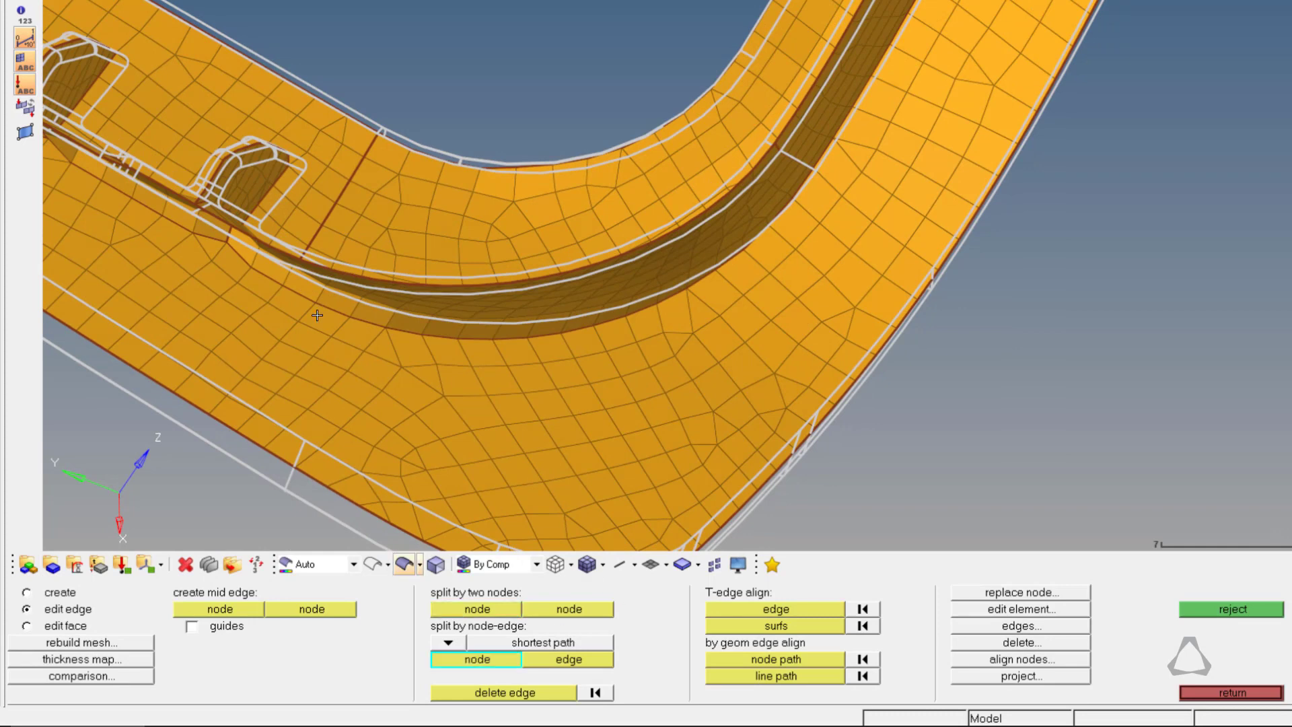
left_click(284, 292)
left_click(204, 411)
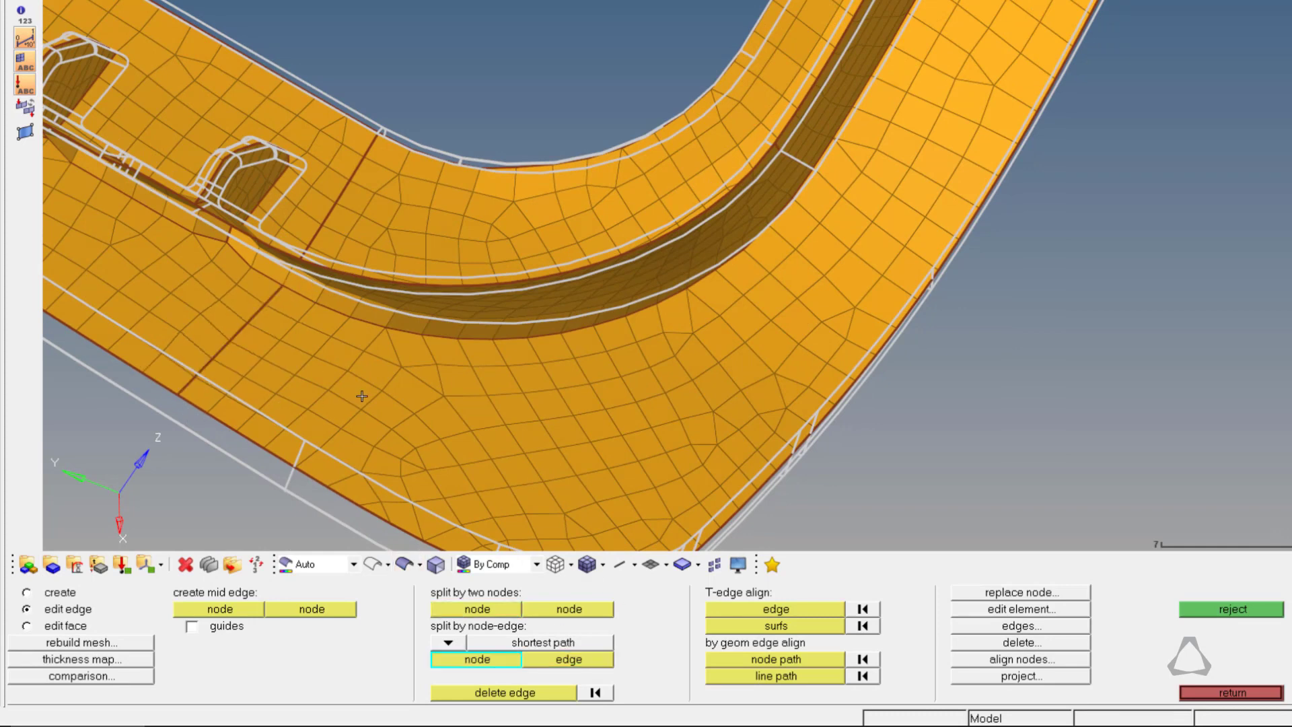
Step: Align the jagged midmesh node path along the inner opening to the geometry line path beside it
left_click_drag(362, 395, 543, 411, "ctrl")
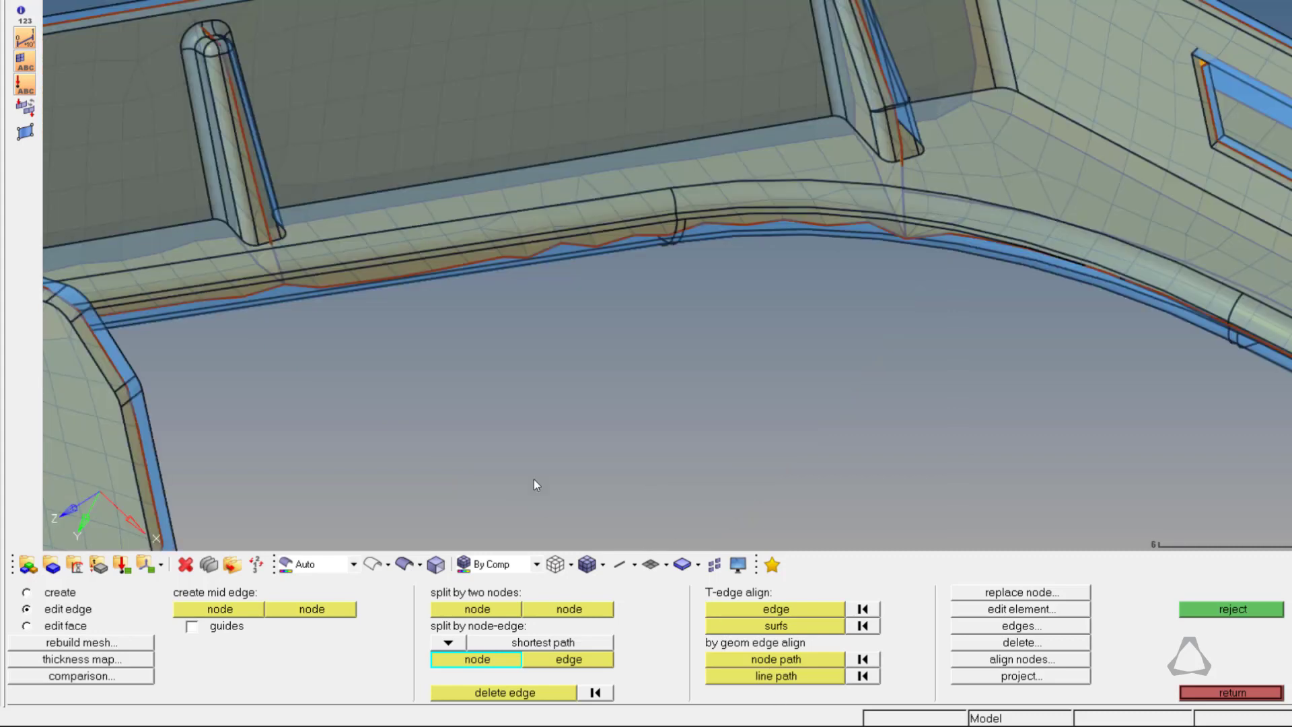
left_click(775, 659)
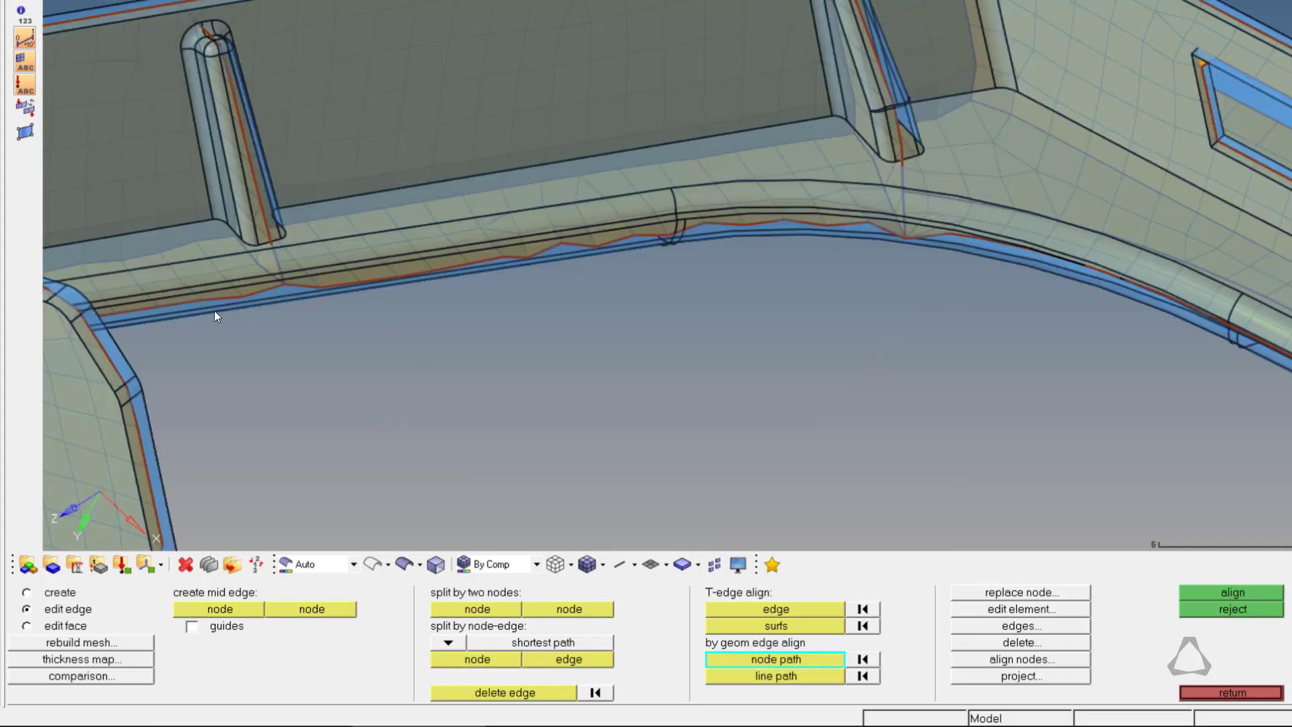
left_click(1079, 264)
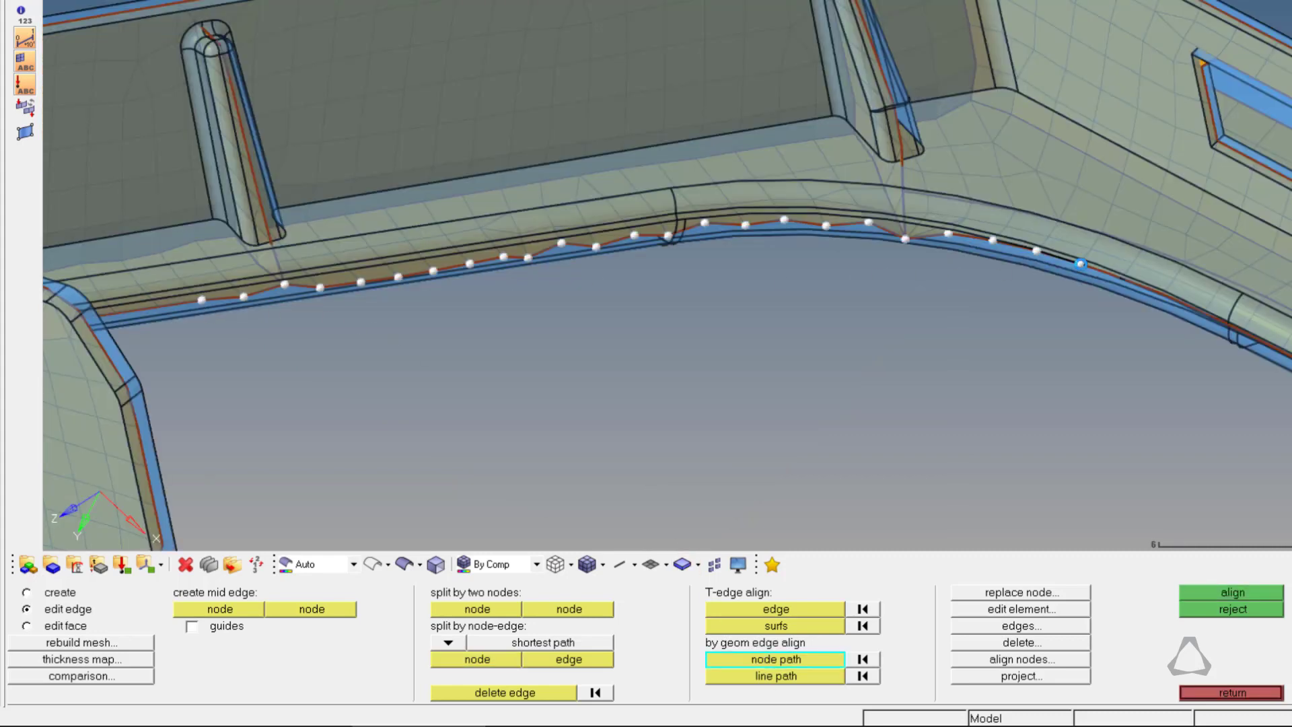
left_click(777, 676)
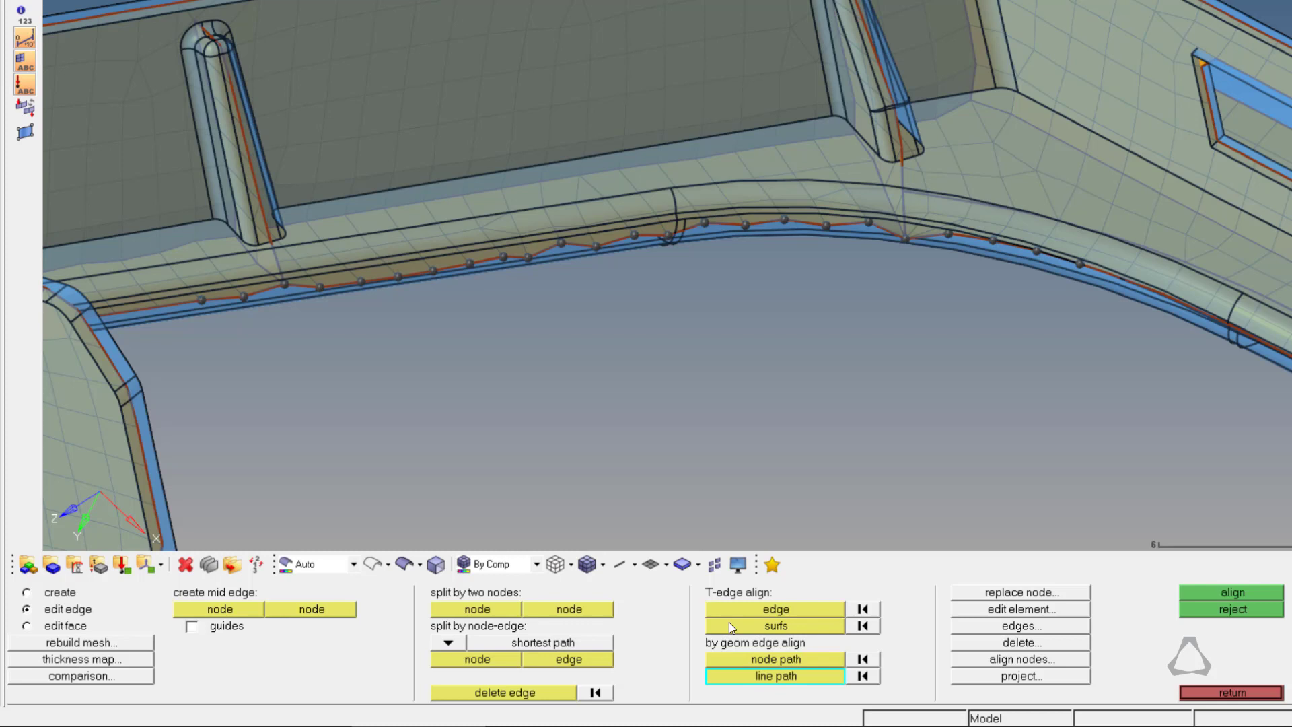
left_click(246, 288)
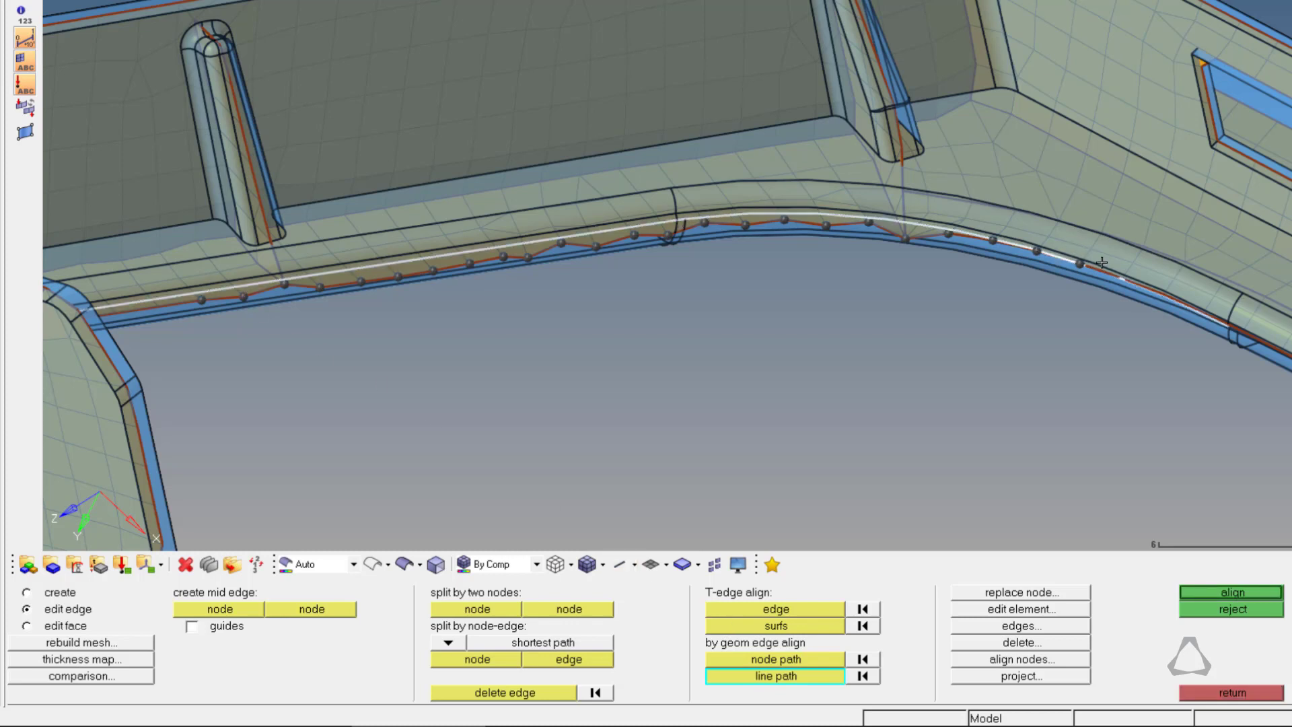
middle_click(703, 334)
Step: Align the skewed T-edge on the side wall by the cross rib, using the wall panel's surface as reference
scroll(464, 337, "up", 5, "ctrl")
right_click_drag(1158, 182, 315, 370, "ctrl")
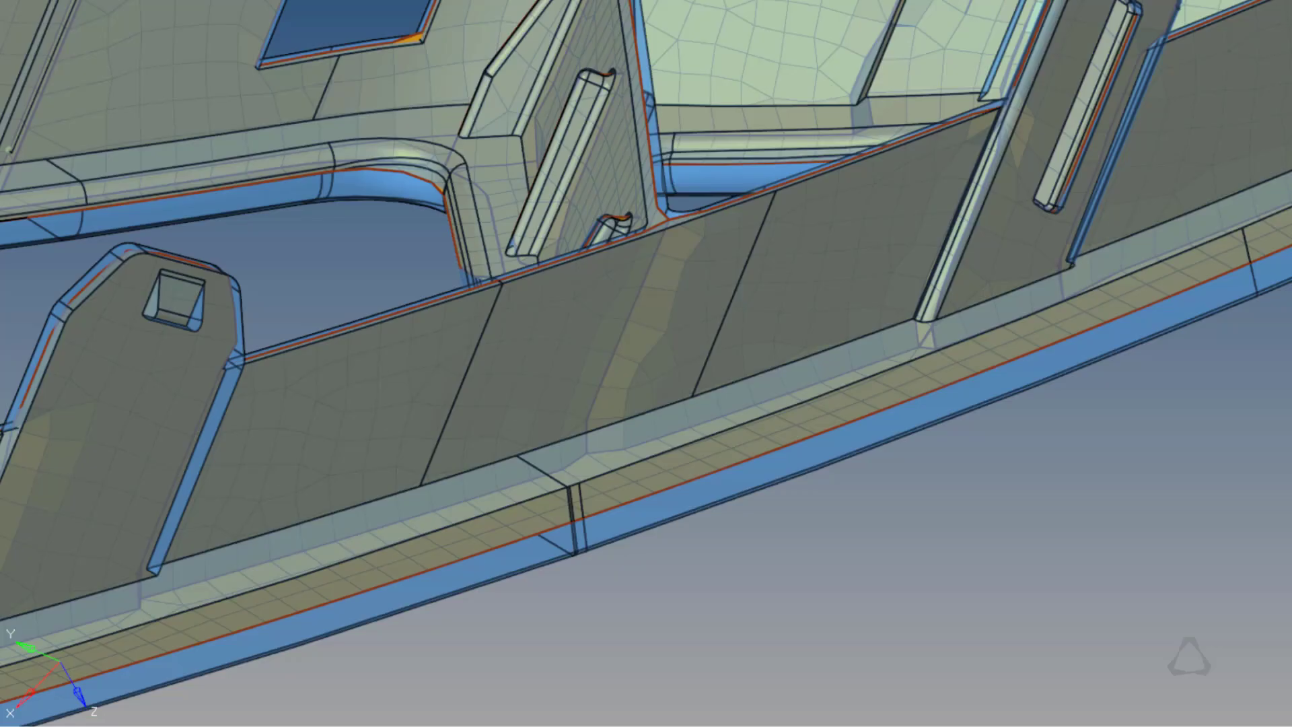
left_click(634, 301)
middle_click(732, 652)
left_click(562, 436)
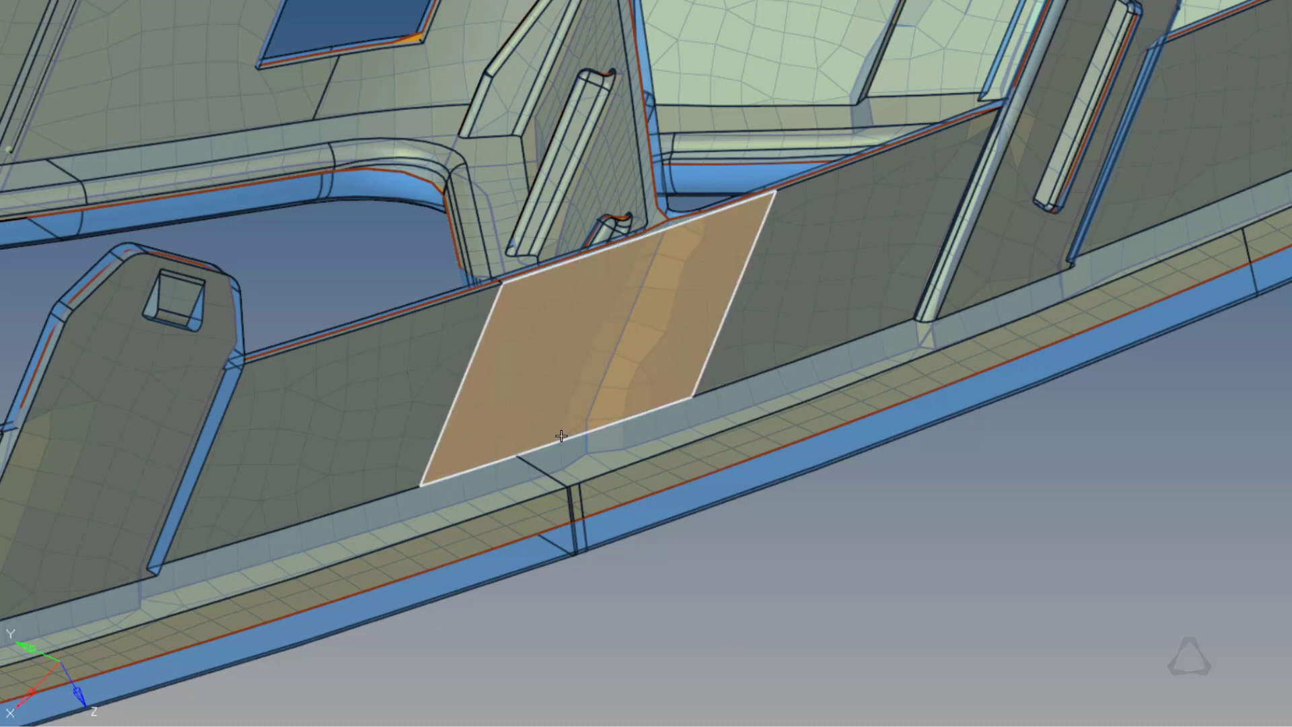
middle_click(561, 436)
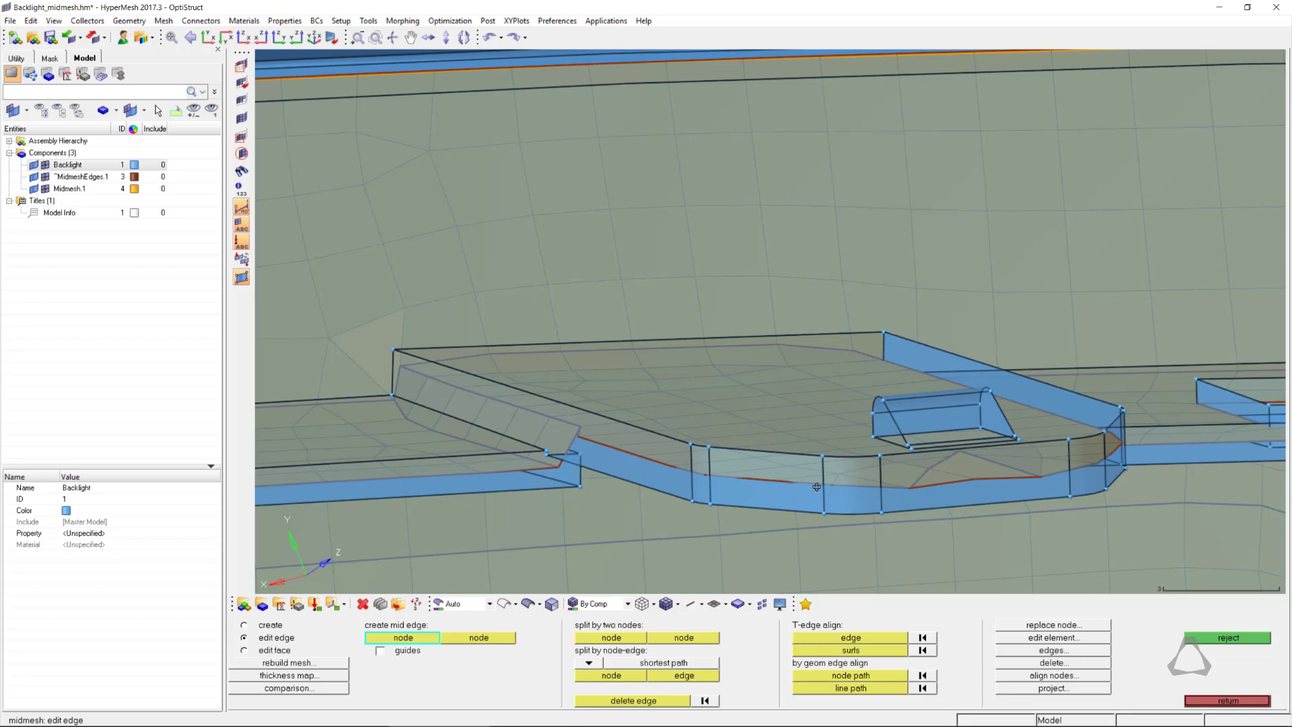
Step: Delete the stray mid edge next to the small opening in the clip tab's mesh
left_click_drag(890, 544, 942, 541, "ctrl")
left_click(670, 698)
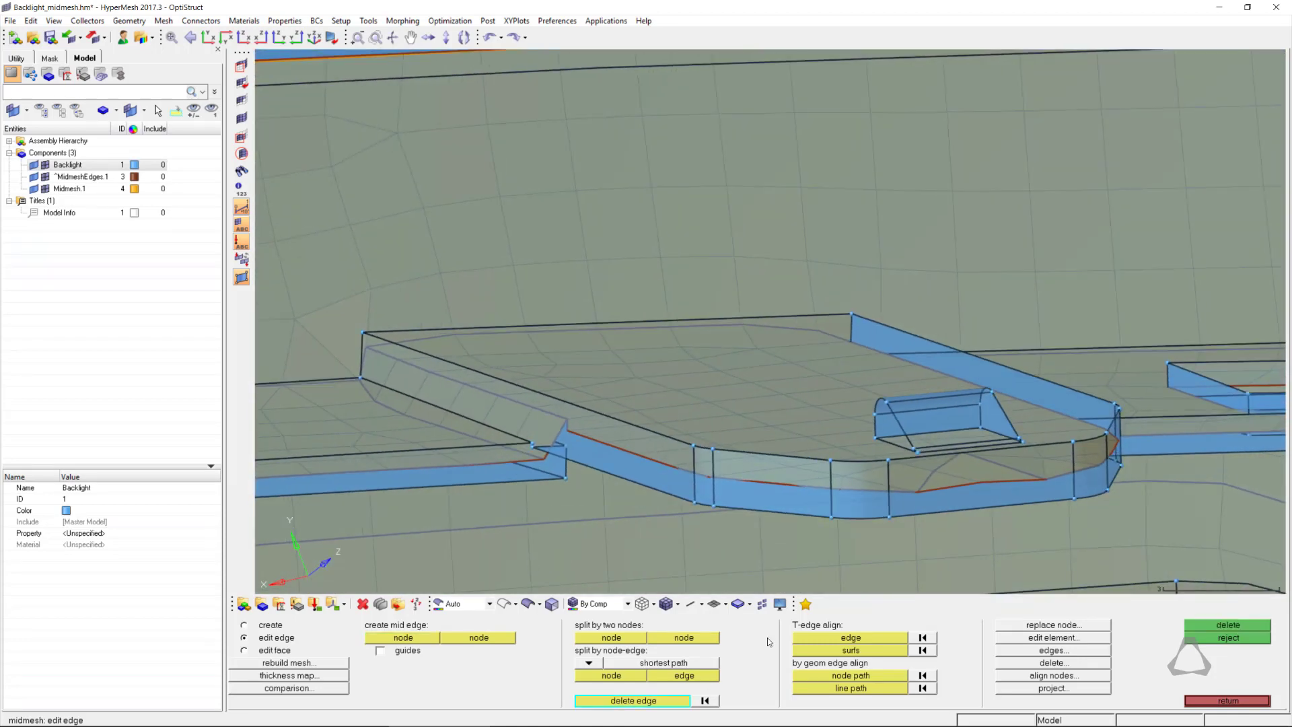
left_click(939, 468)
middle_click(940, 468)
Step: Align the clip tab's midmesh face, selected by face, to the tab's large planar surface
left_click(268, 651)
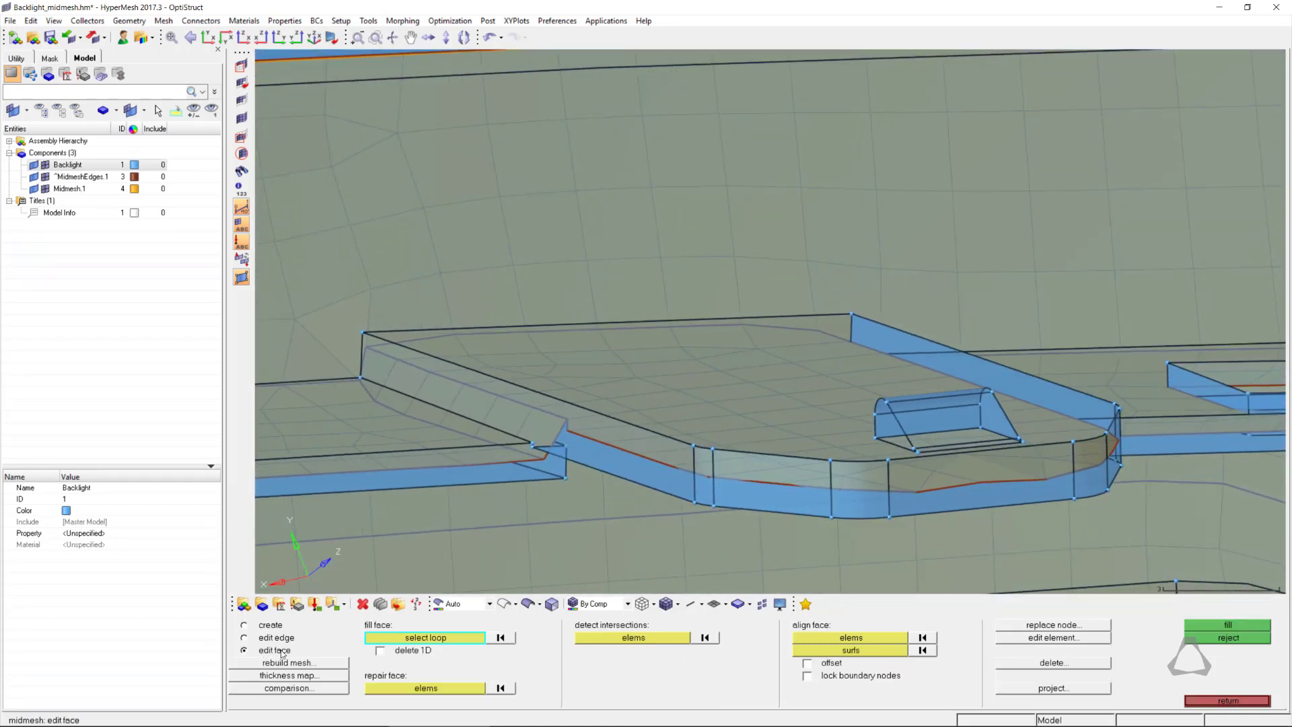
left_click(808, 640)
left_click(744, 436)
left_click(852, 637)
left_click(775, 674)
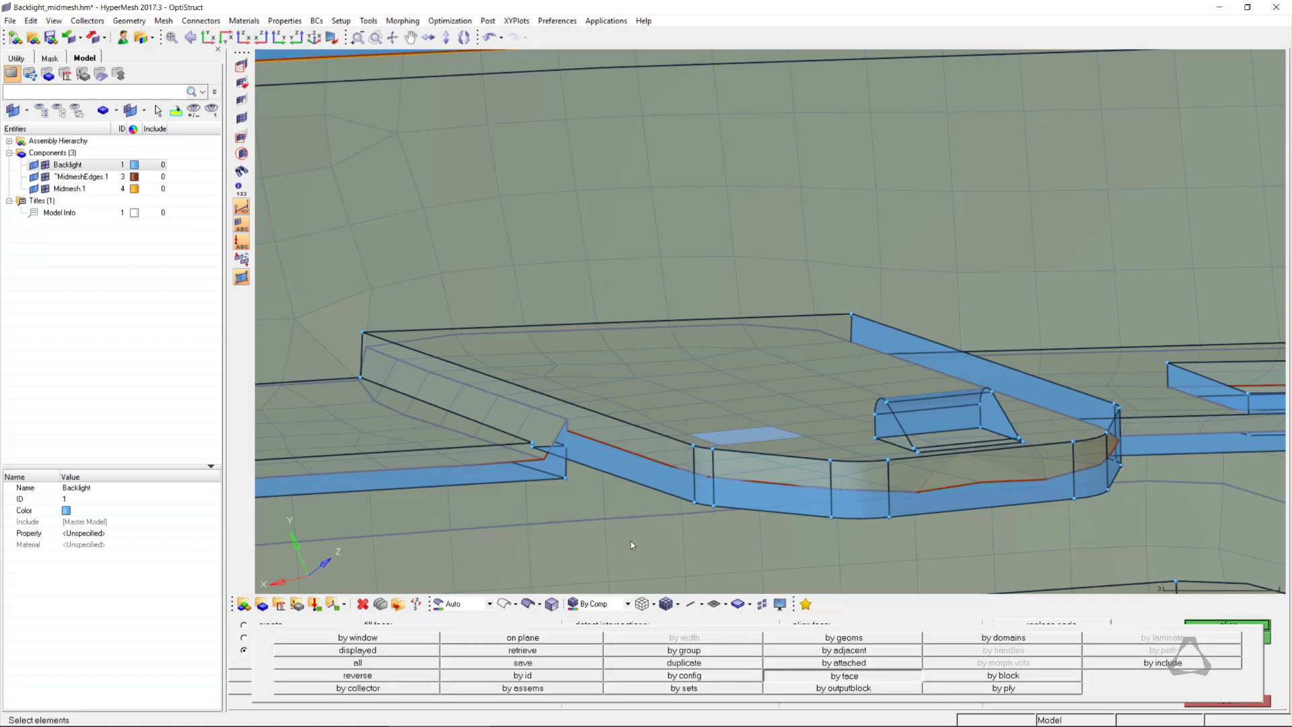
left_click(806, 649)
left_click(736, 438)
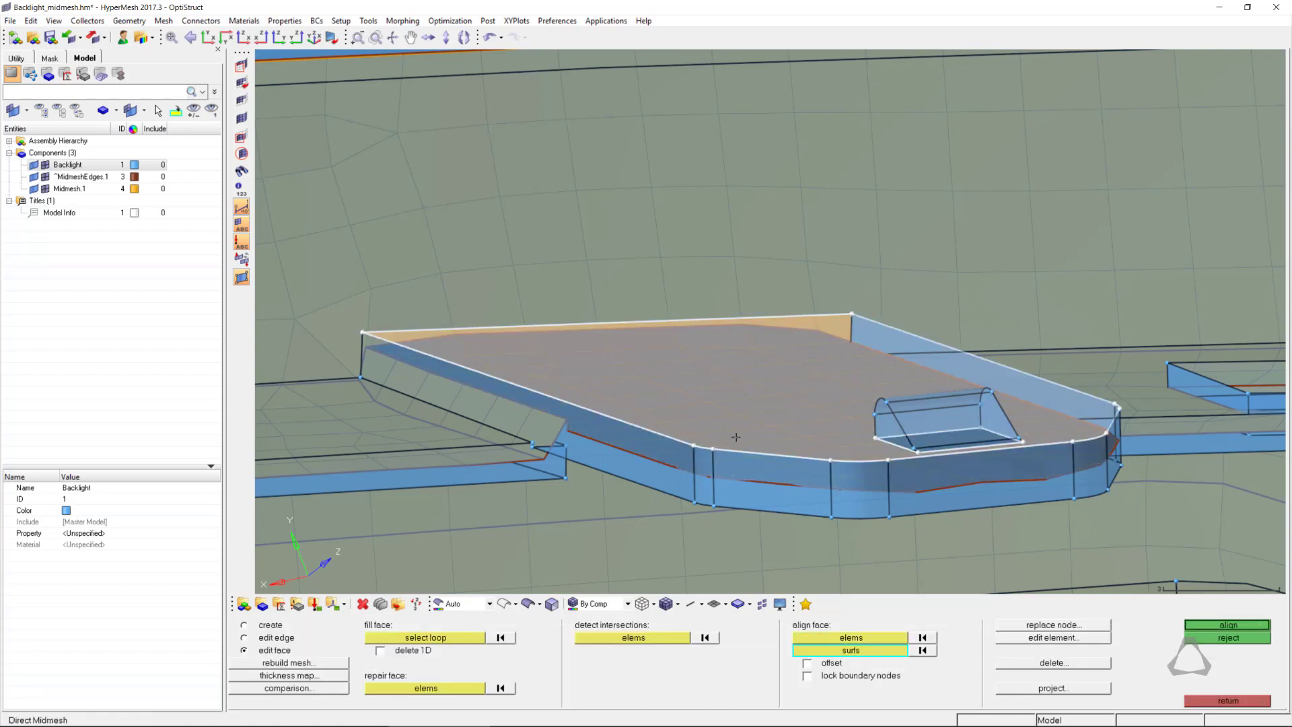
middle_click(903, 472)
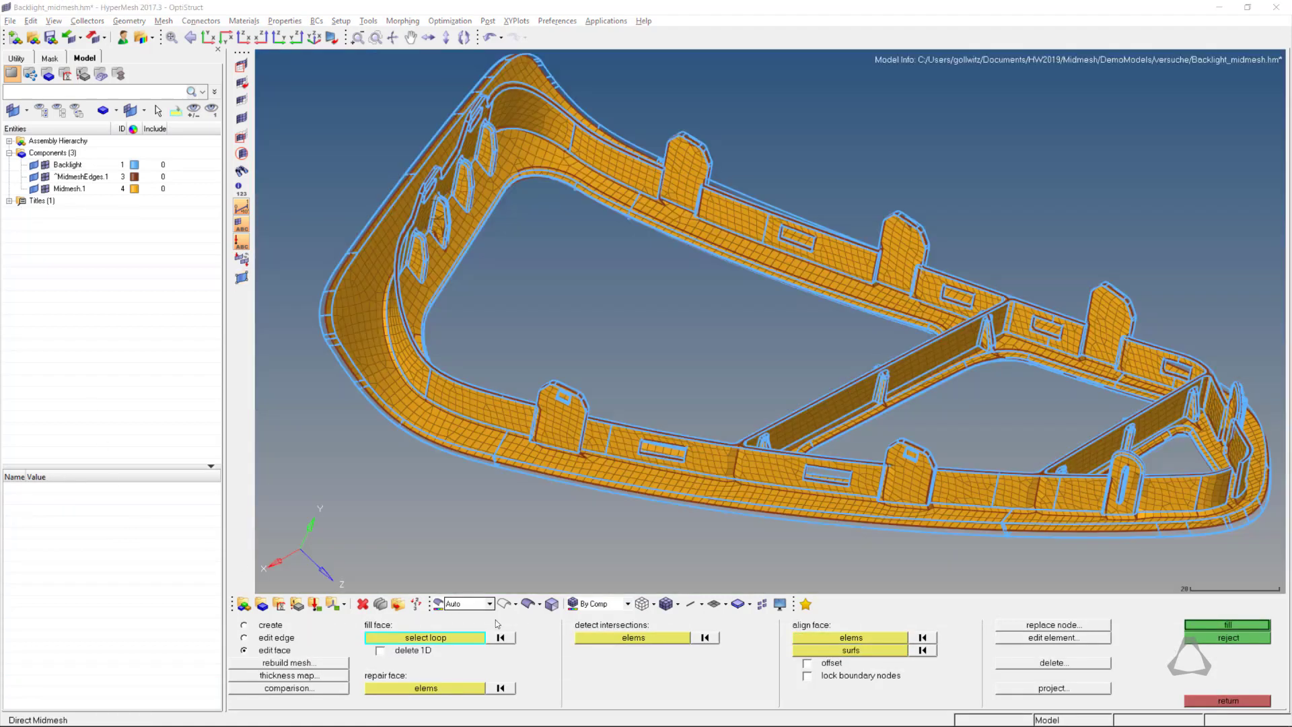
Step: Detect intersections among all displayed midmesh elements
left_click(600, 637)
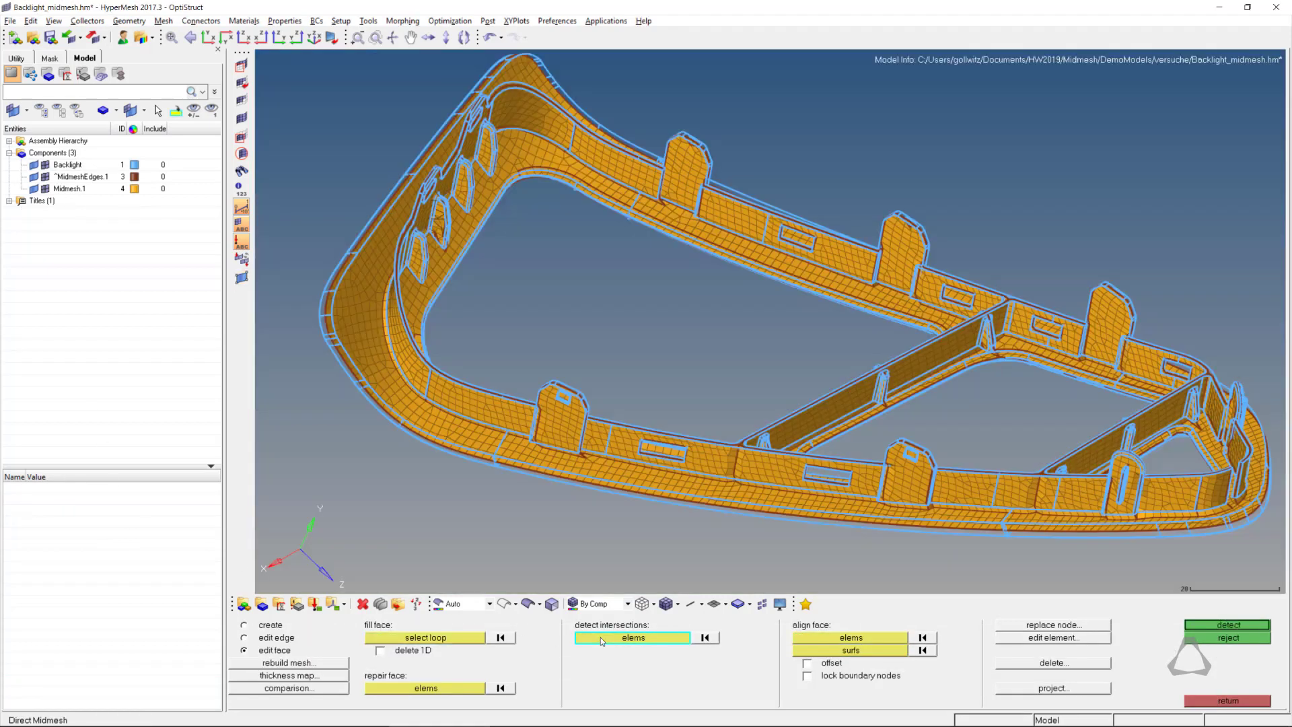
left_click(600, 636)
left_click(419, 648)
middle_click(374, 423)
Step: Isolate the elements of the detected ^Midmesh_IntxnCluster sets in the display
left_click(9, 201)
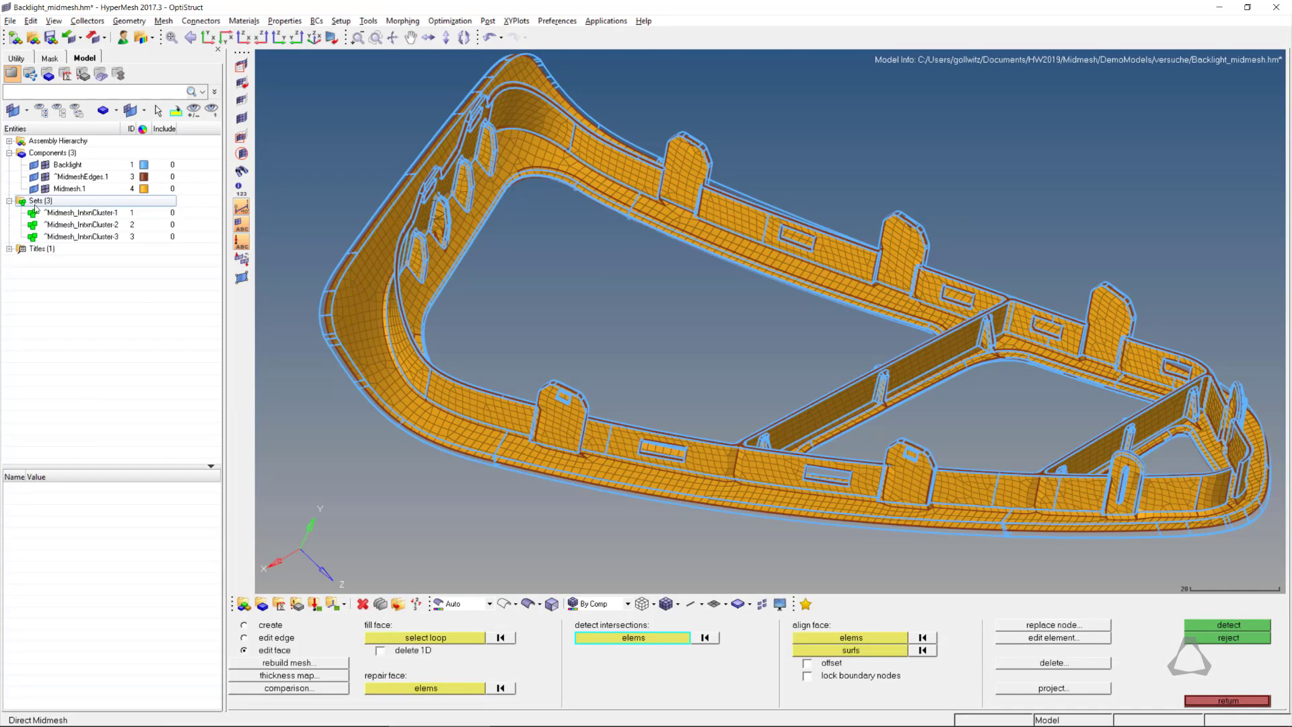
right_click(37, 202)
left_click(62, 283)
Step: Find the elements attached to the isolated intersecting elements, expanding the displayed region twice
middle_click_drag(471, 196, 457, 254, "ctrl")
left_click(242, 171)
left_click_drag(644, 100, 1054, 492, "shift")
middle_click(1054, 490)
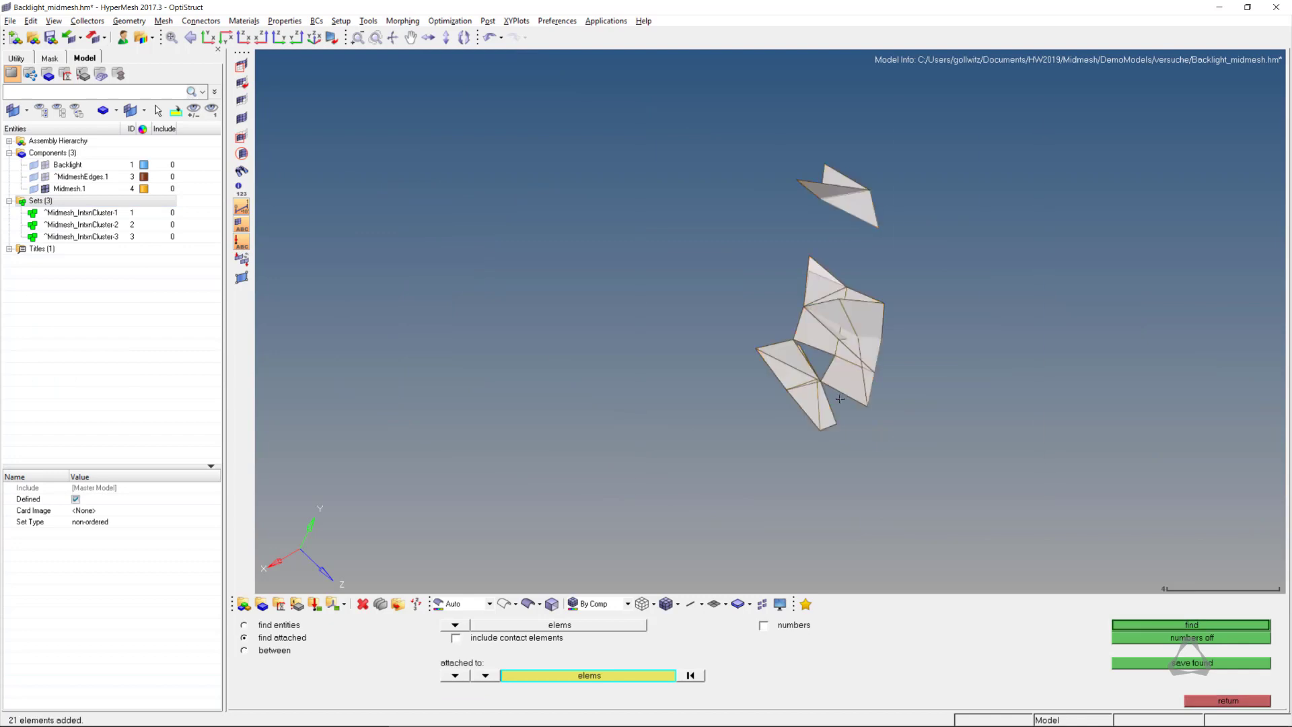
left_click_drag(585, 84, 1099, 563, "shift")
middle_click(1002, 471)
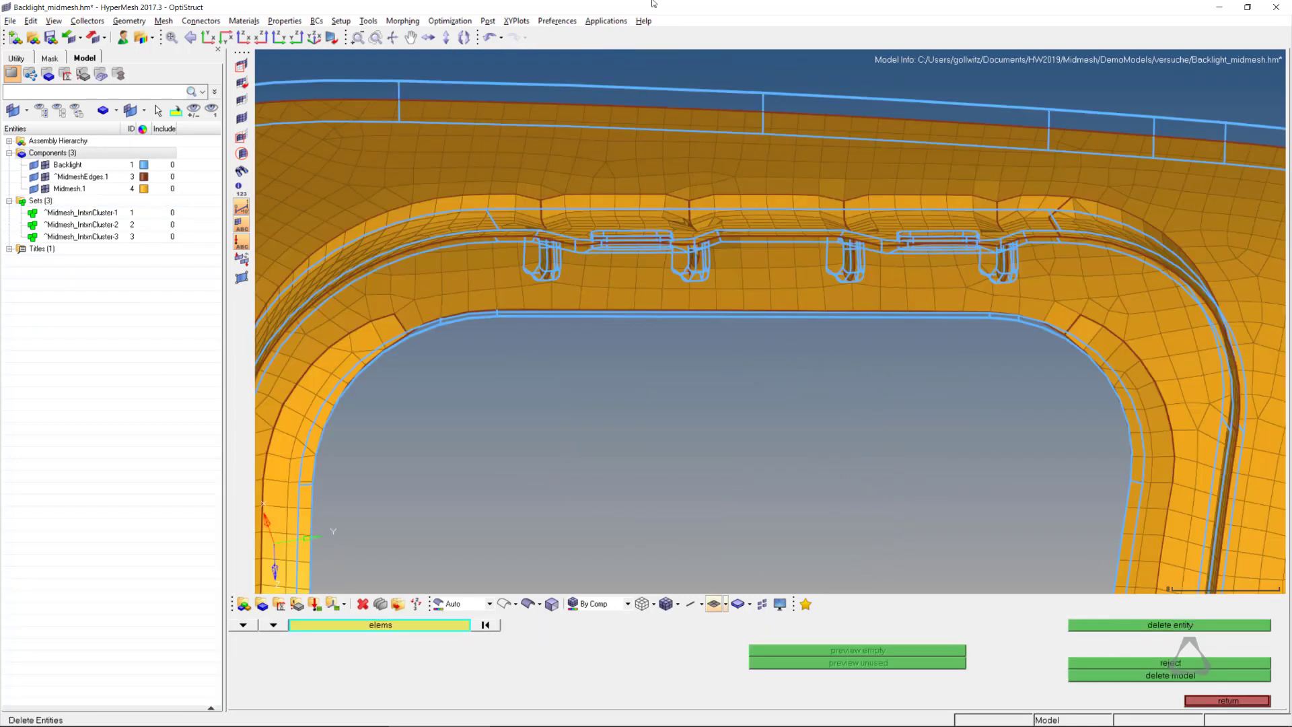
Step: Delete the elements around the faulty rib and create its mid edge between two nodes, using the rib's geometry lines on both sides as guides
left_click_drag(668, 199, 718, 288, "shift")
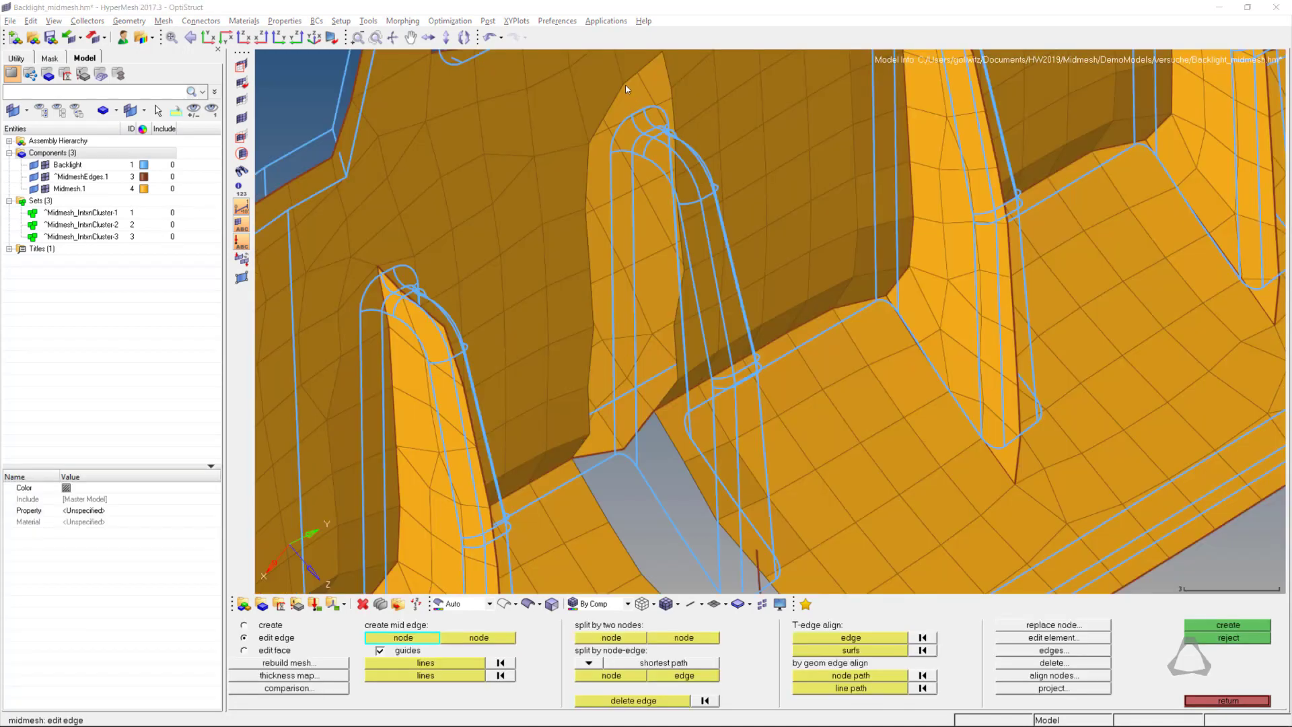
left_click(624, 85)
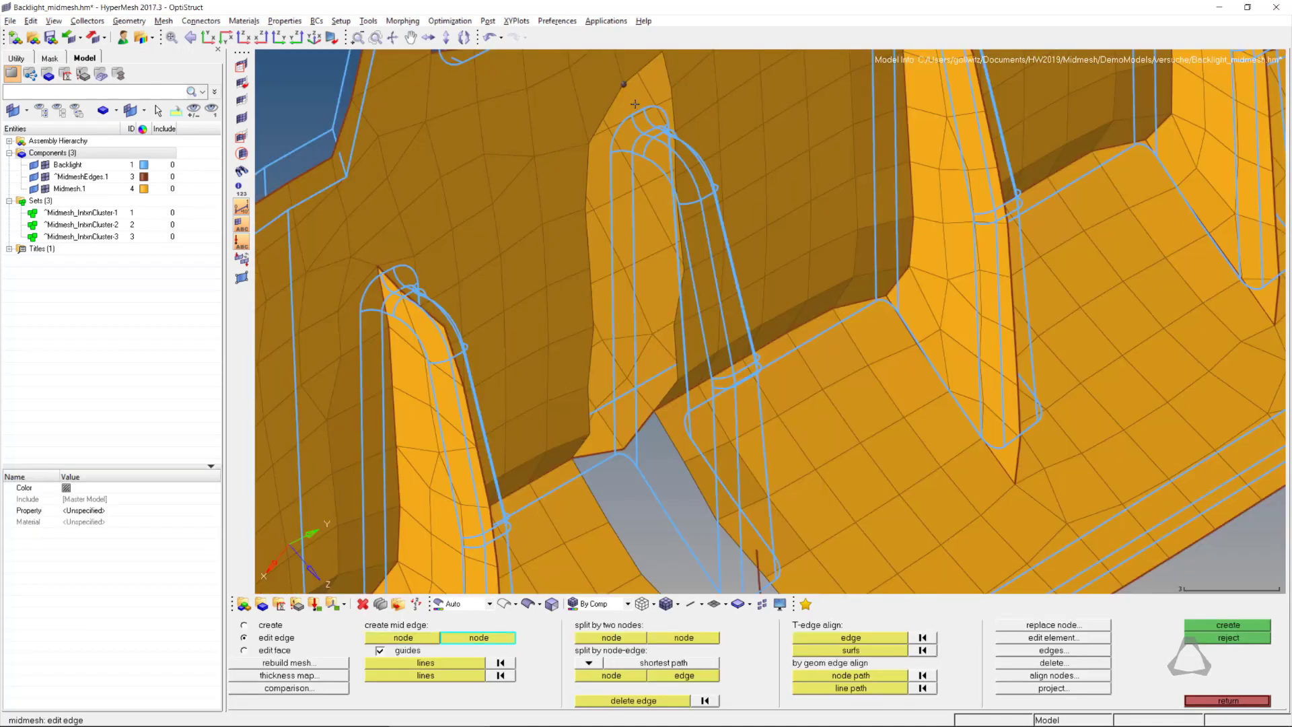
left_click(757, 550)
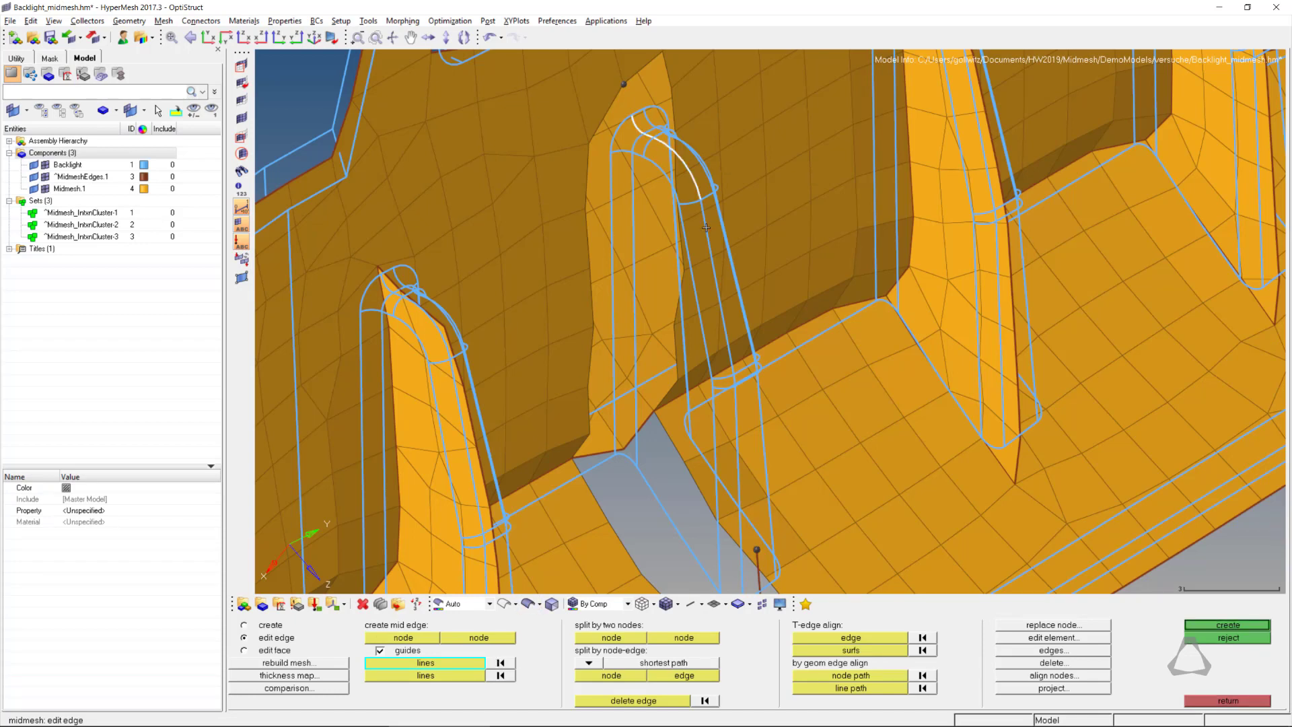
left_click(732, 379)
middle_click(588, 317)
left_click(660, 130)
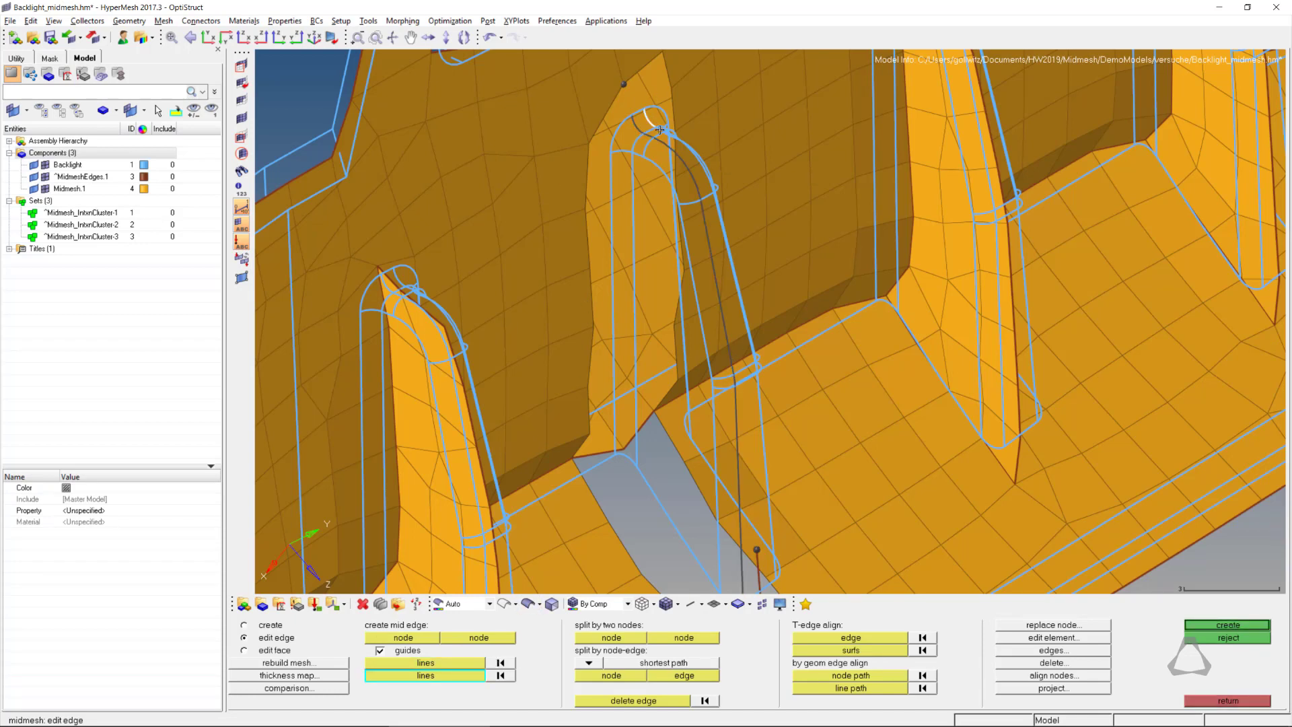
left_click(707, 175)
left_click(733, 276)
left_click(765, 471)
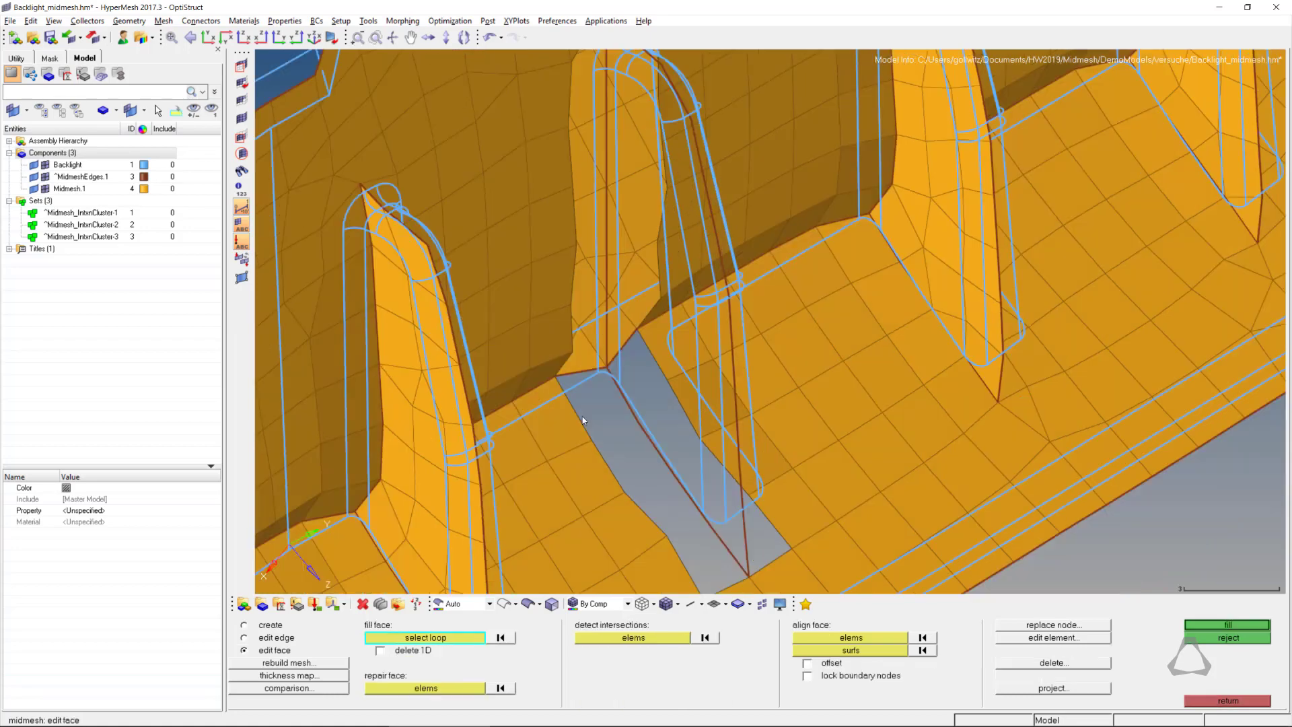
Step: Fill the missing faces around the rebuilt rib's base by selecting their 1D edge loops
left_click(578, 370)
left_click(620, 390)
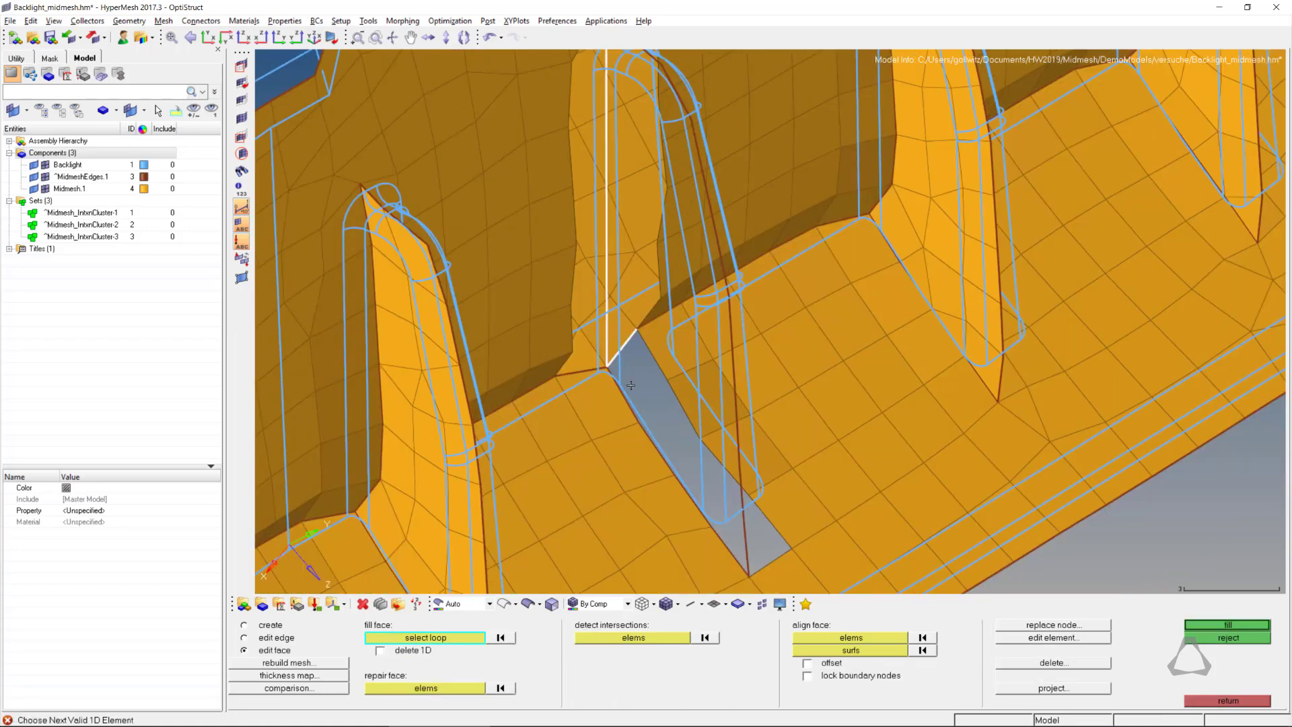
middle_click(630, 385)
left_click(600, 366)
left_click(605, 348)
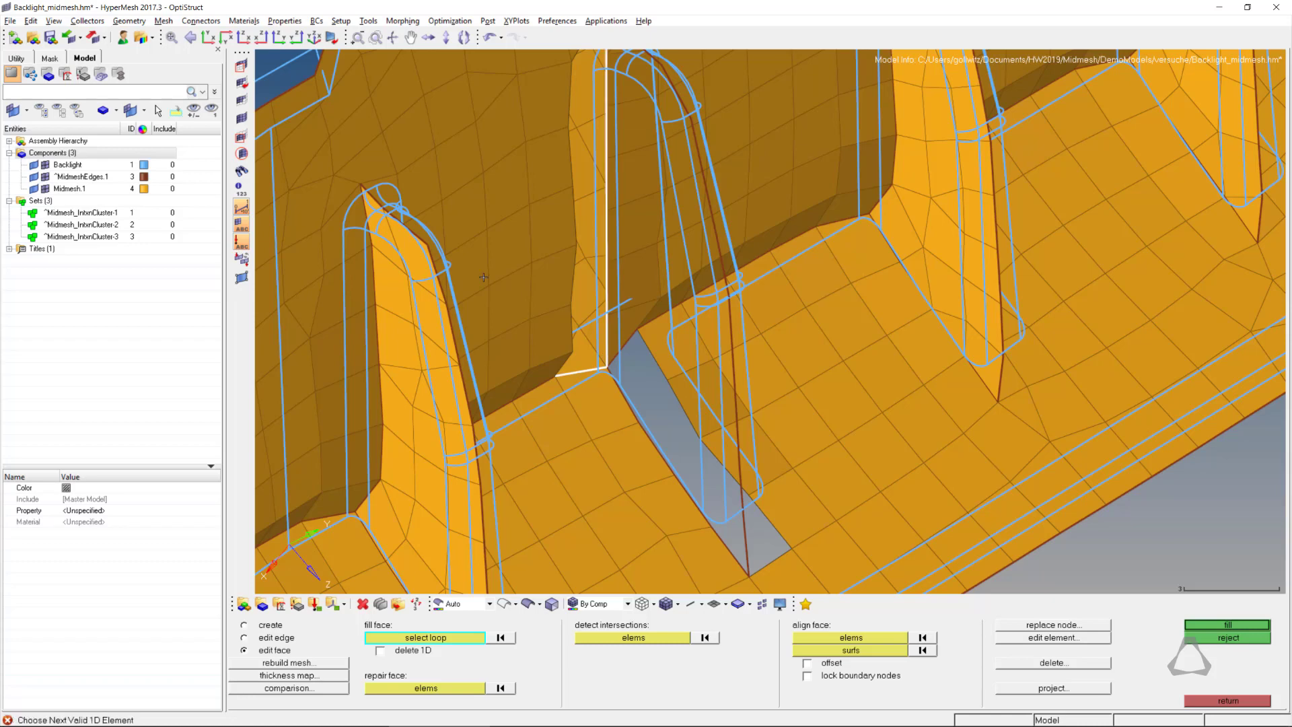
middle_click(486, 279)
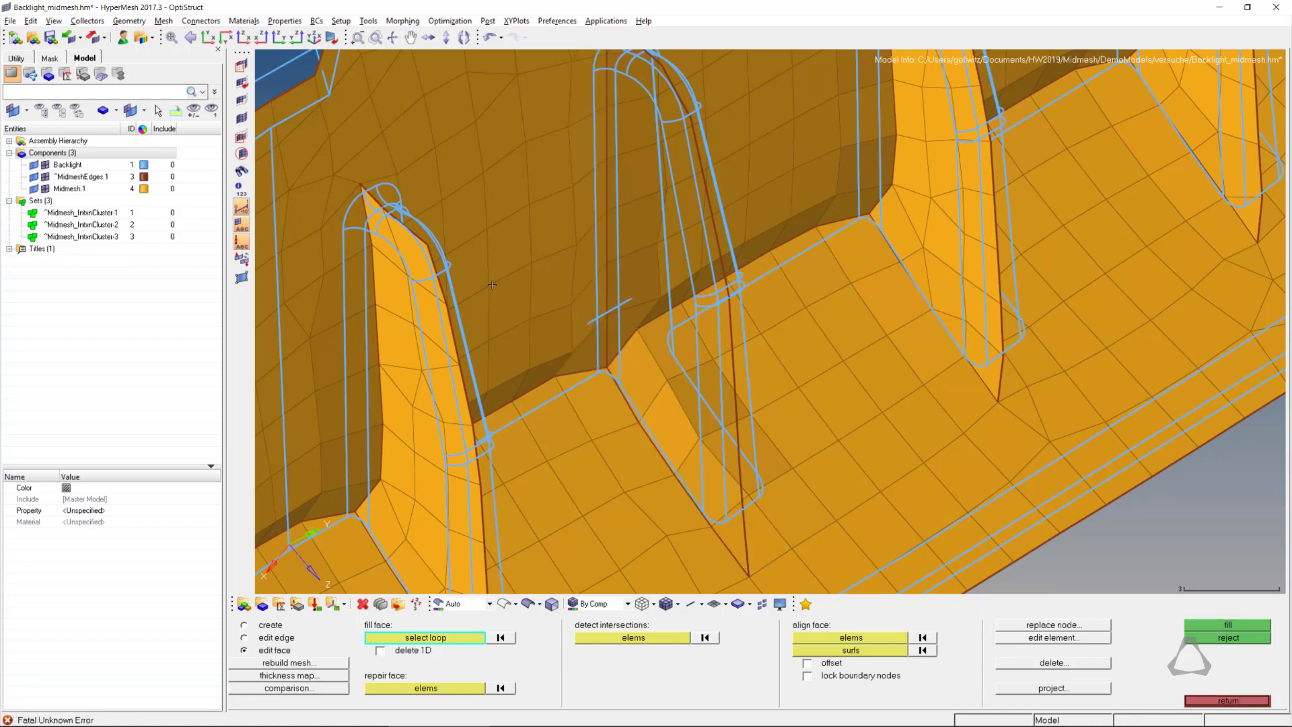
Step: Fill the selected loop beside the rib and select all displayed elements for rebuilding the mesh
middle_click(488, 281)
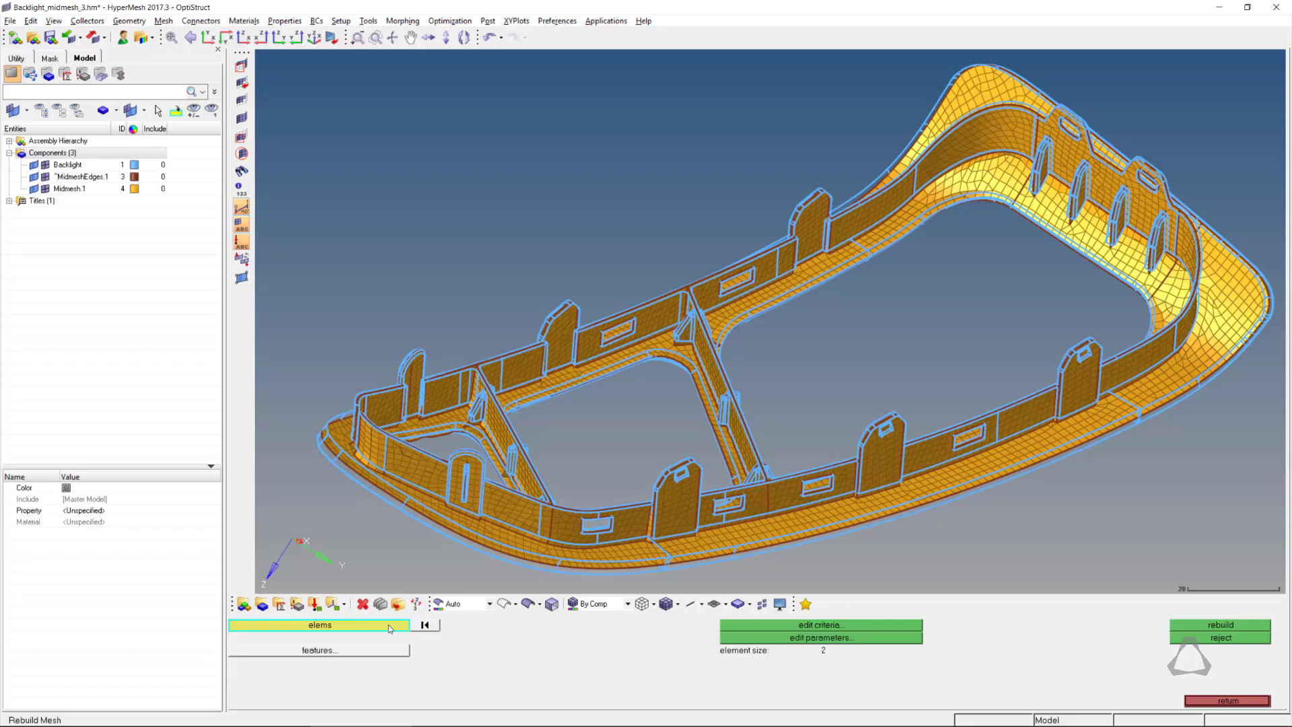
left_click(389, 624)
left_click(323, 649)
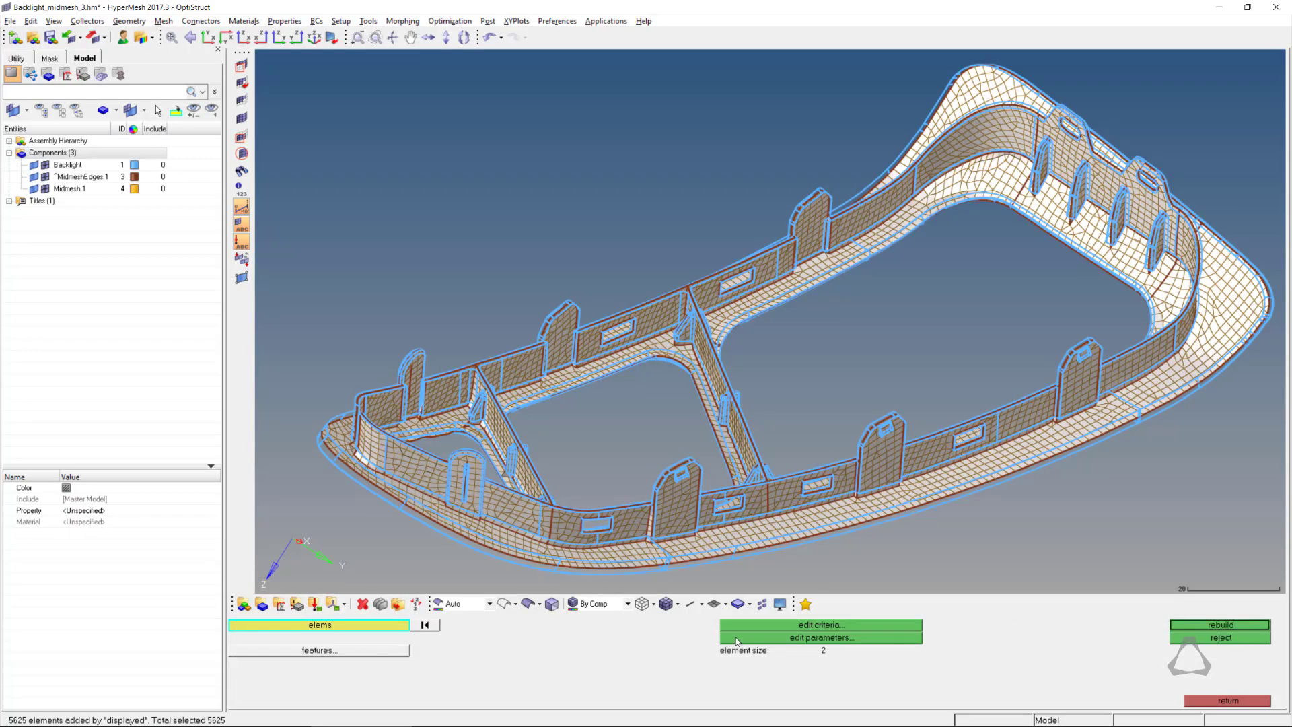
Step: Set the target element size to 3 in both the criteria and the parameters, and rebuild the selected mesh
left_click(737, 638)
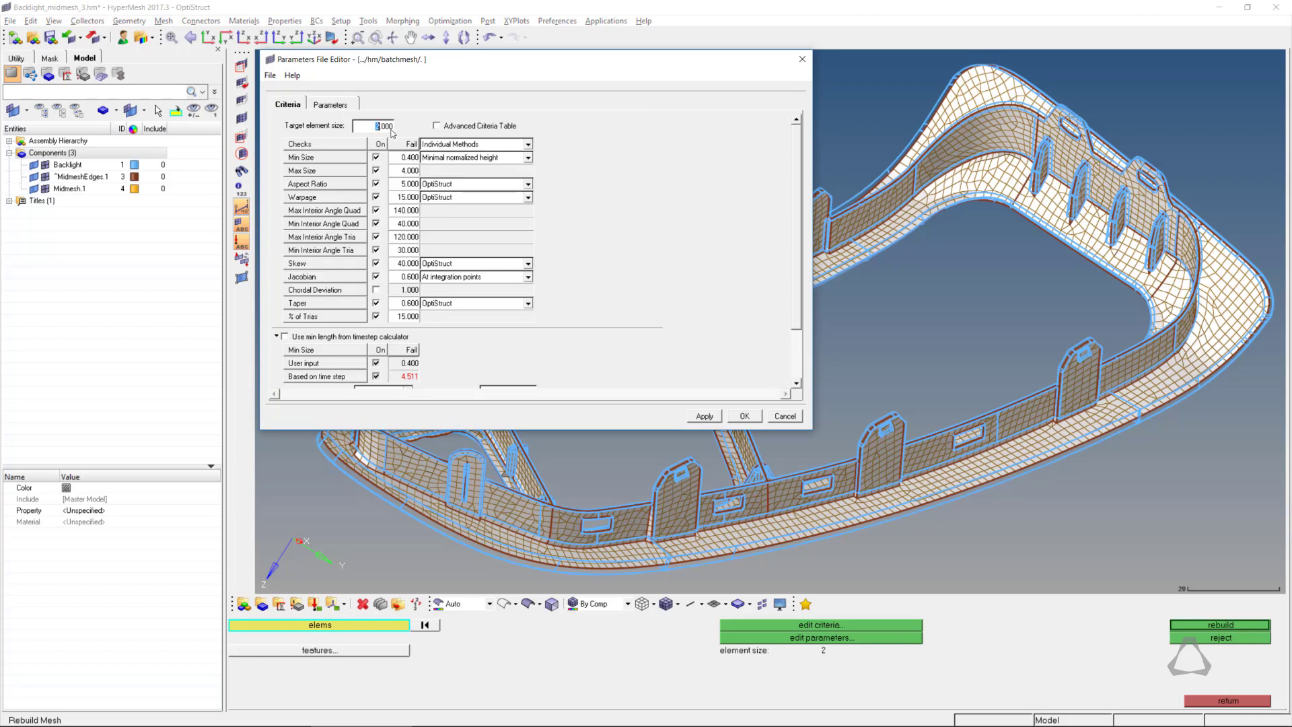
double_click(390, 127)
type("3")
left_click(341, 105)
type("3")
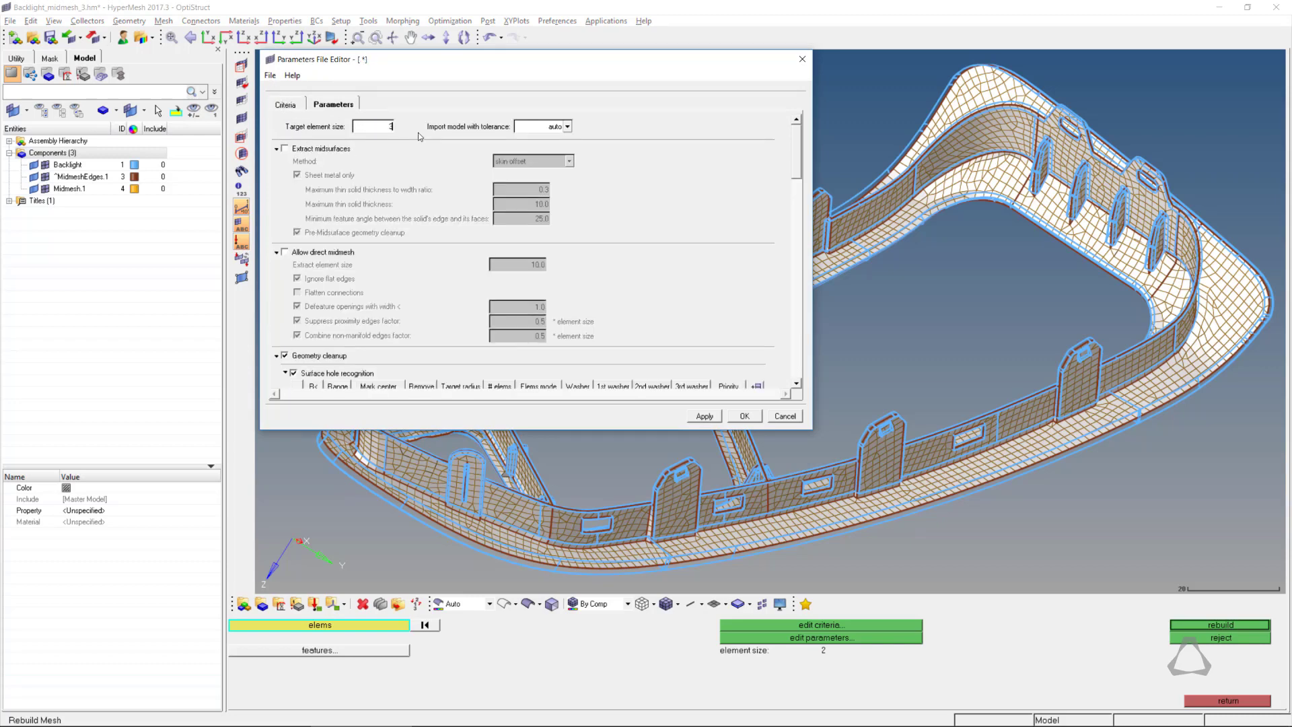
left_click(704, 417)
left_click(802, 60)
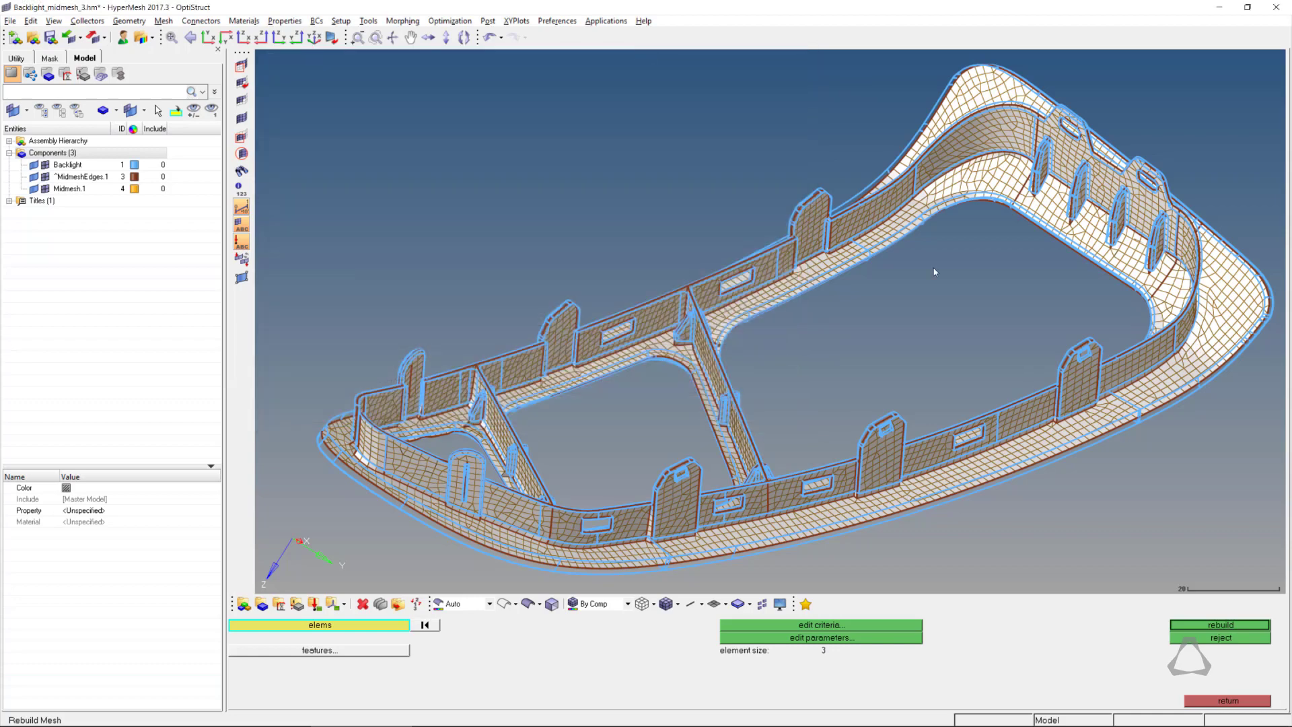
middle_click(1173, 583)
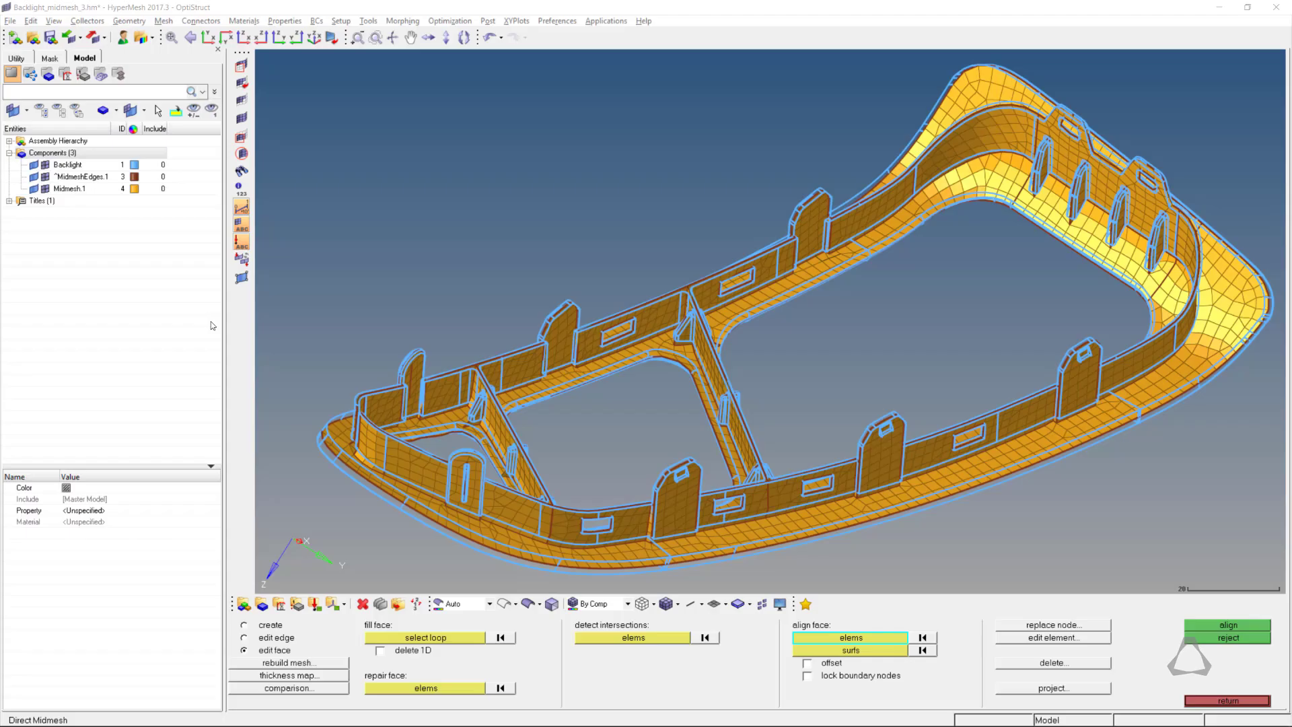
Step: Start the midmesh thickness mapping and select the backlight solid as its solid geometry
left_click(289, 676)
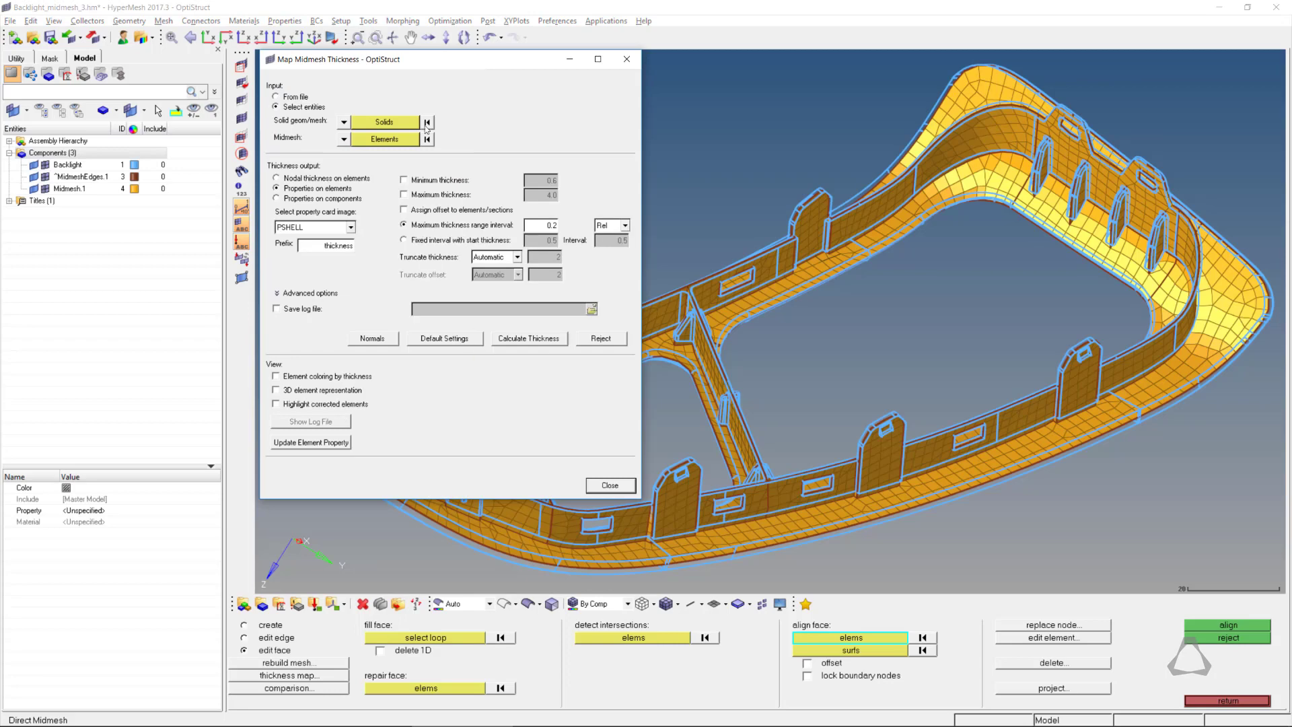
left_click(383, 124)
left_click(364, 395)
middle_click(357, 340)
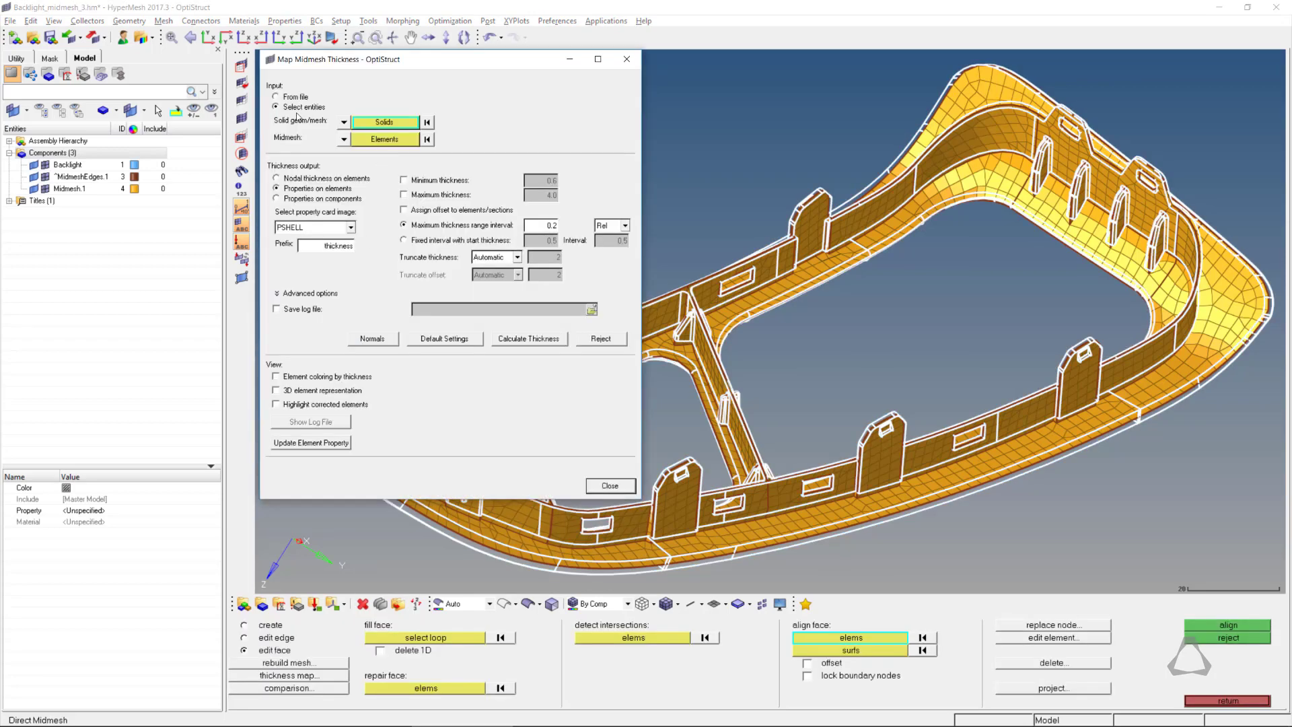
Step: Select all midmesh shell elements and calculate their thickness as element properties with a maximum thickness range interval of 0.5
left_click(373, 138)
left_click(331, 626)
left_click(352, 687)
left_click(285, 651)
middle_click(292, 636)
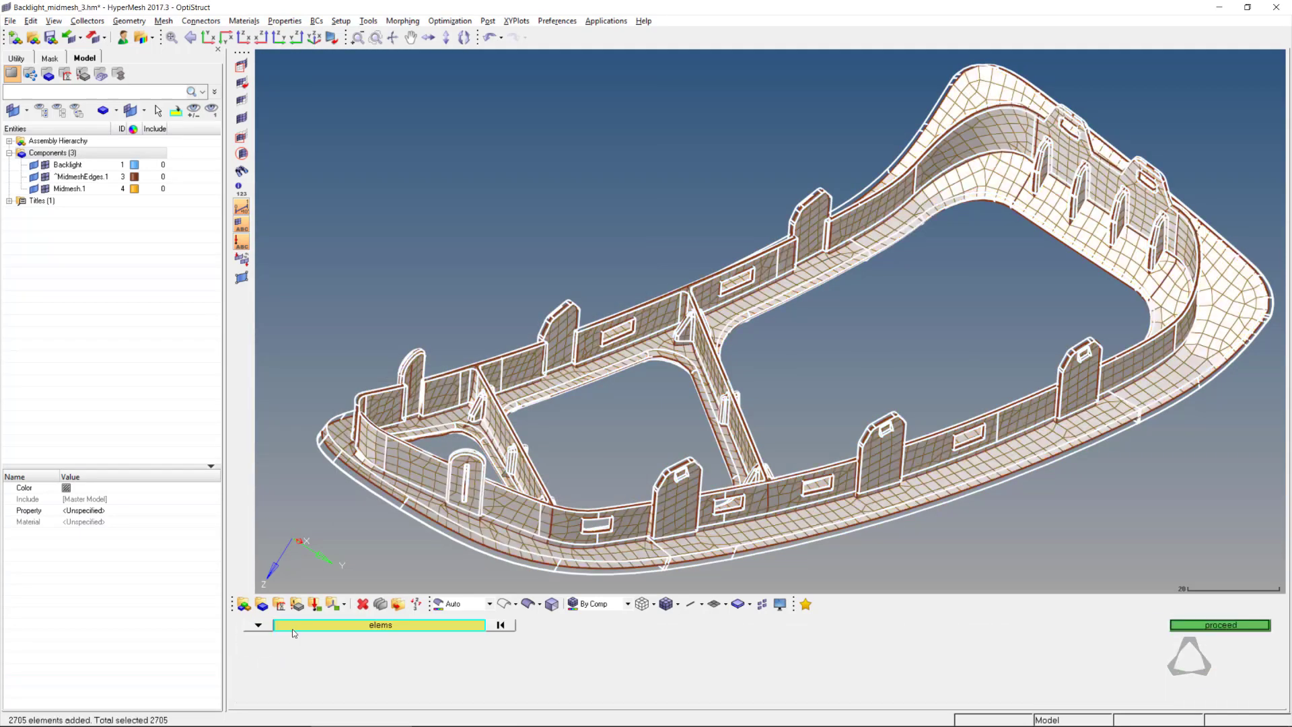
middle_click(294, 633)
left_click(524, 341)
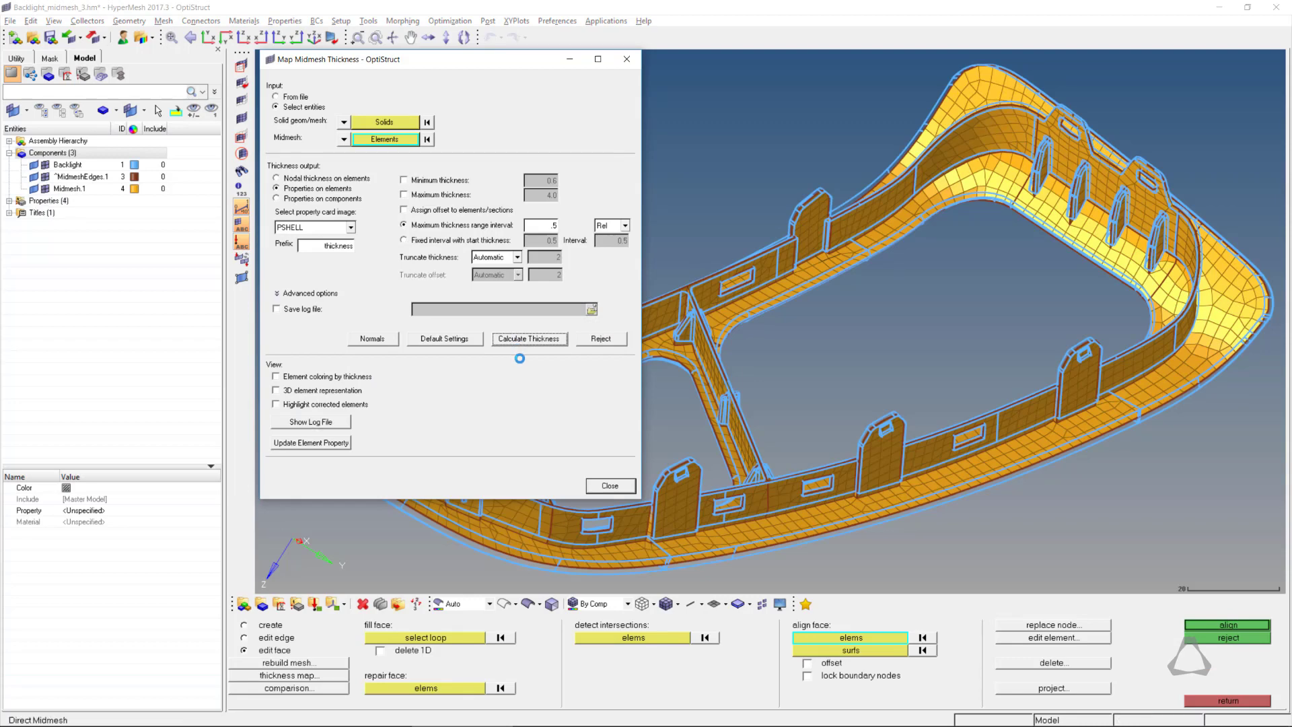
left_click(610, 485)
Step: Colour the elements by property and display them in 2D detailed element representation
left_click(626, 603)
left_click(599, 629)
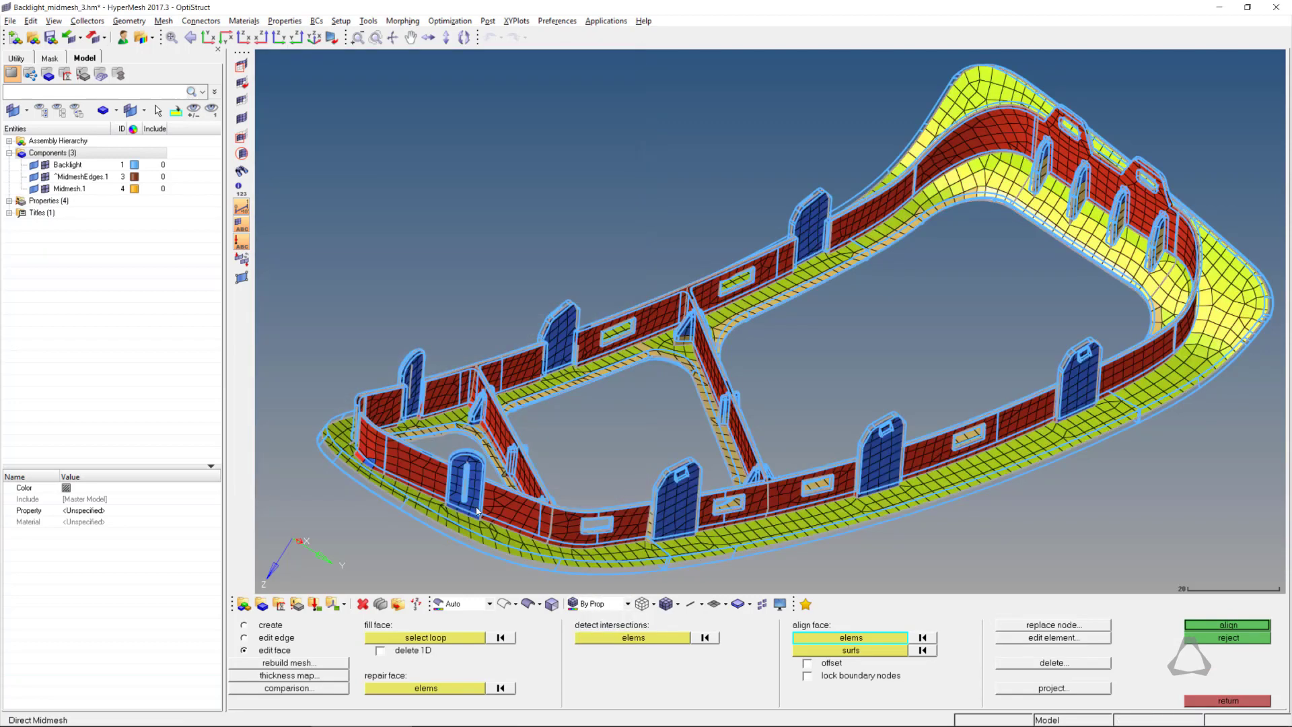
left_click(726, 604)
left_click(733, 640)
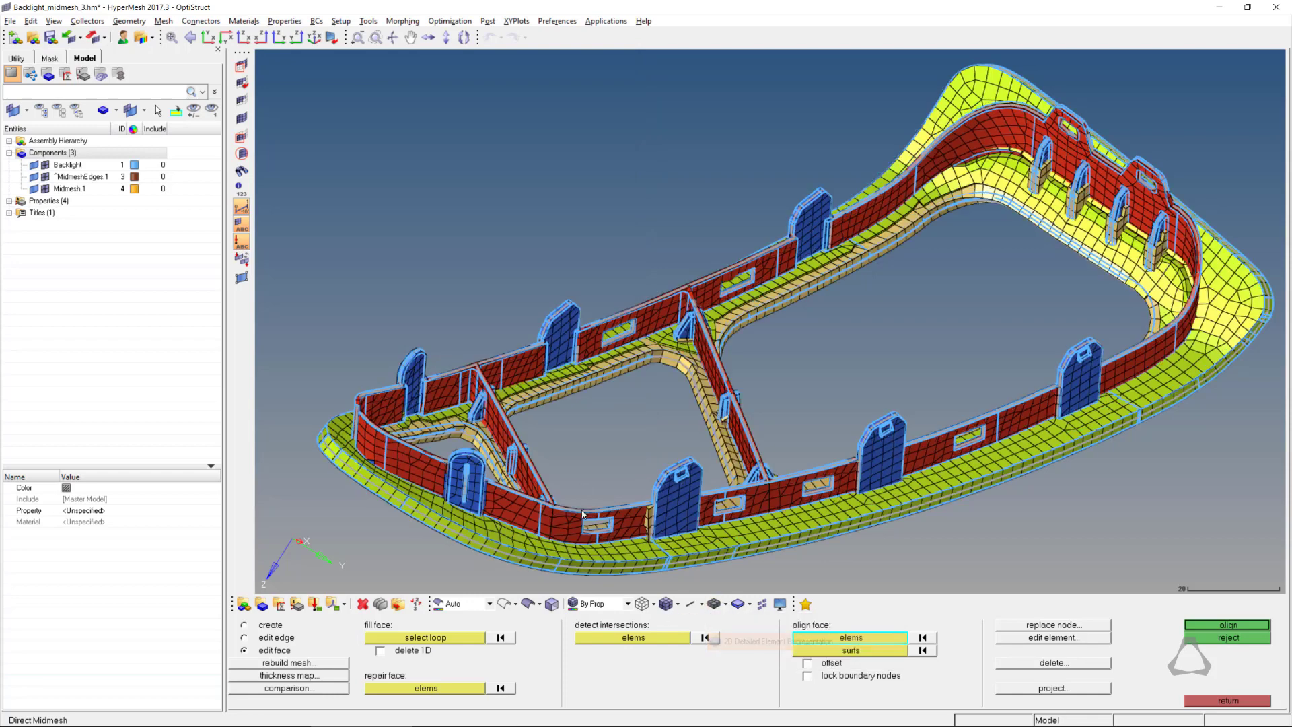
Step: Hide the Backlight component's geometry and rotate the model to inspect the mapped thicknesses from the opposite side
left_click(34, 164)
left_click_drag(542, 494, 1265, 270, "ctrl")
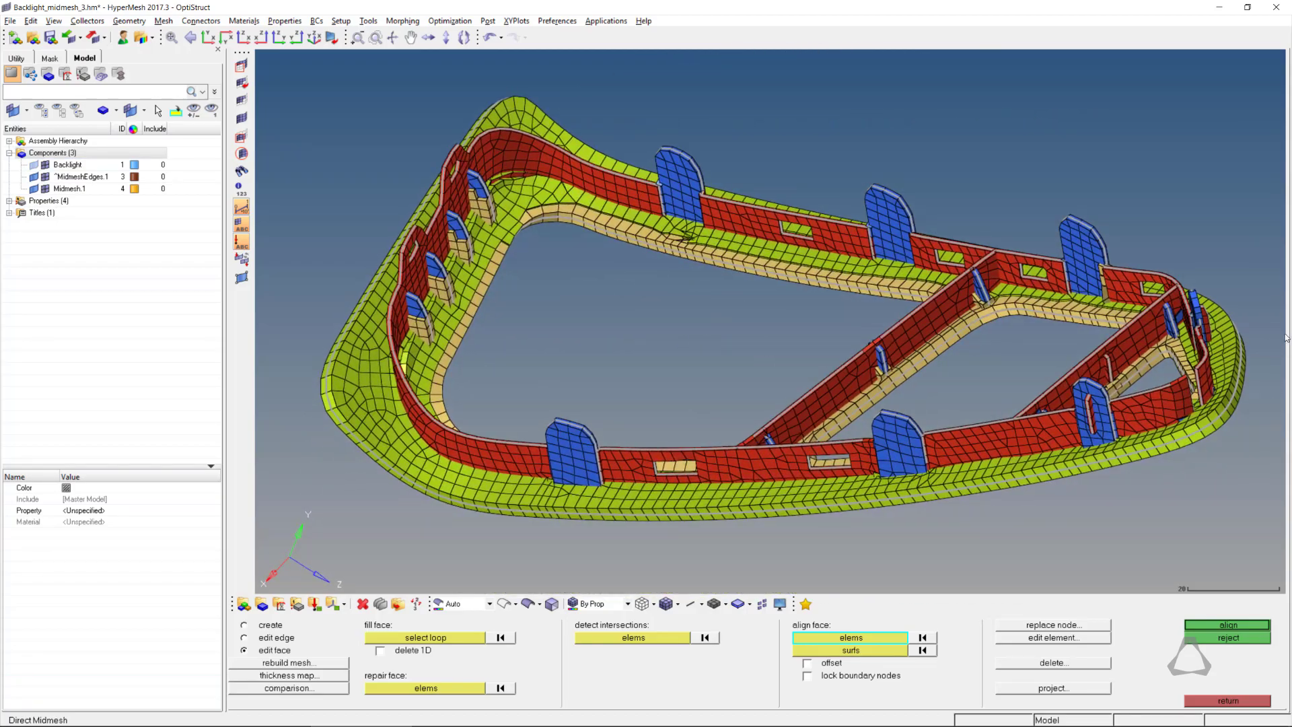